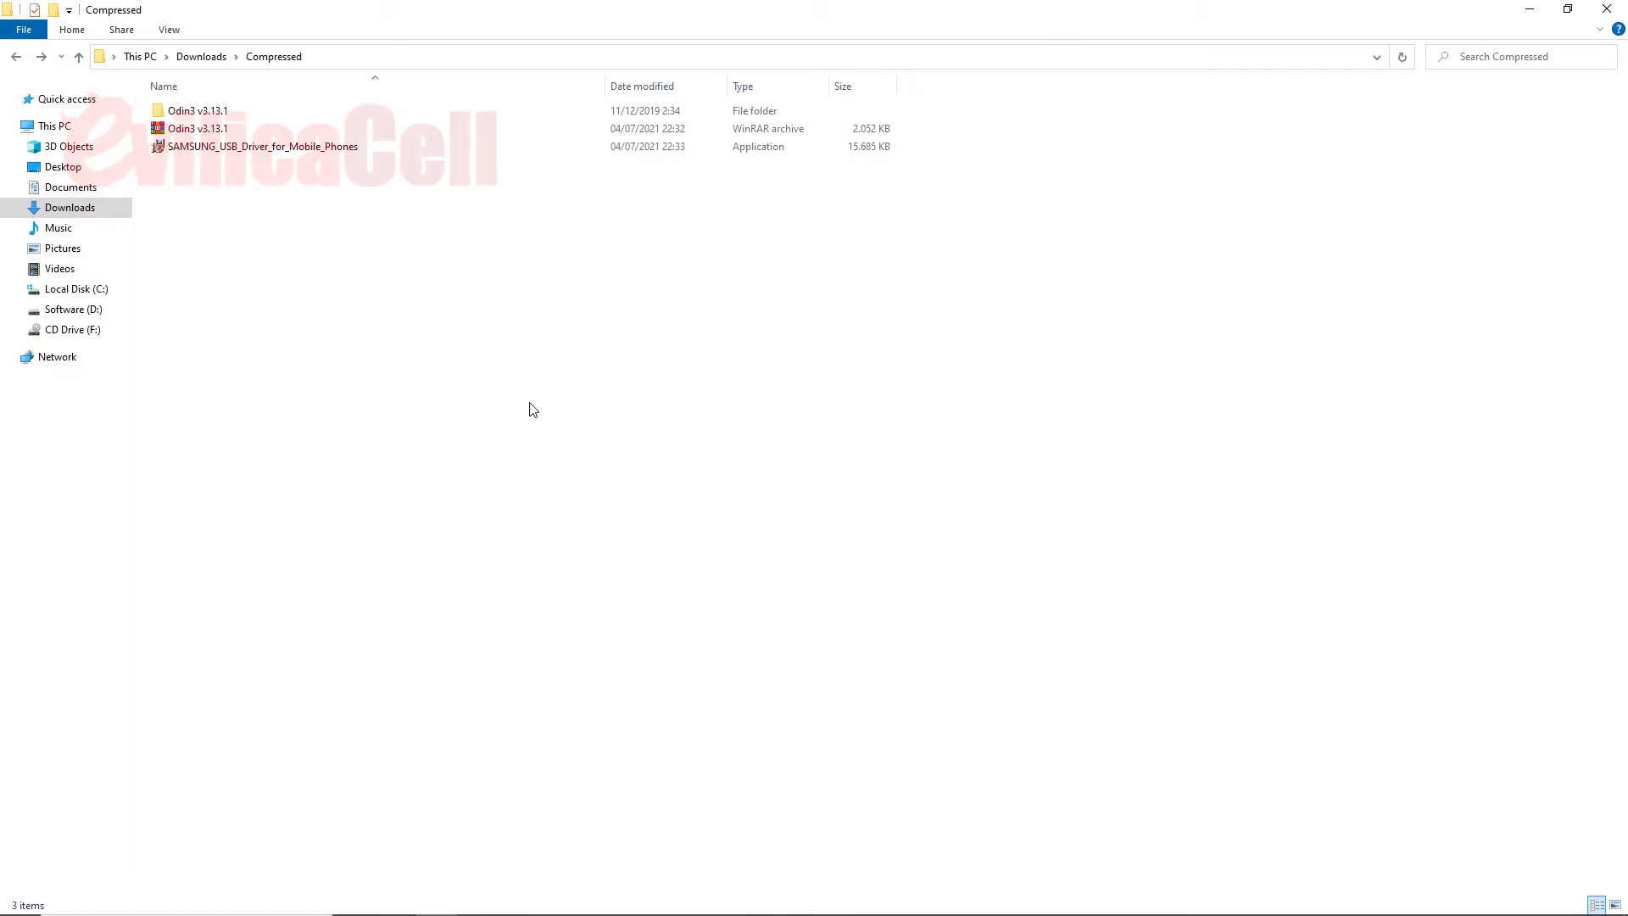
- Locate the SM-A105G firmware archive in Documents and the Odin3 v3.13.1 archive in the Compressed folder of Downloads
left_click(127, 193)
left_click(214, 167)
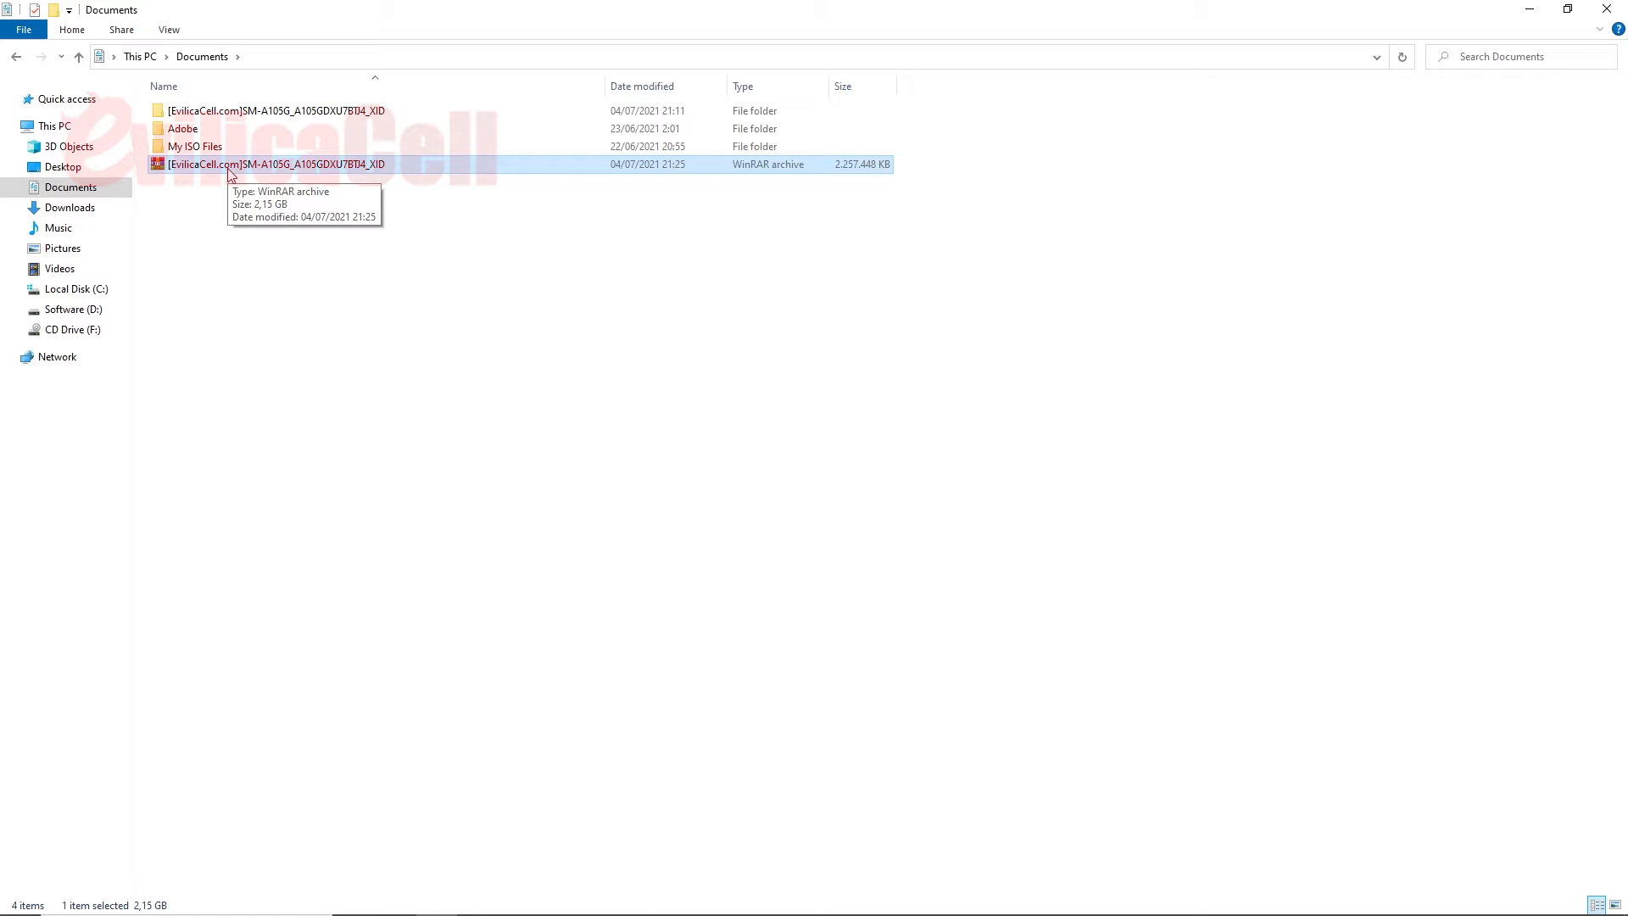
left_click(80, 208)
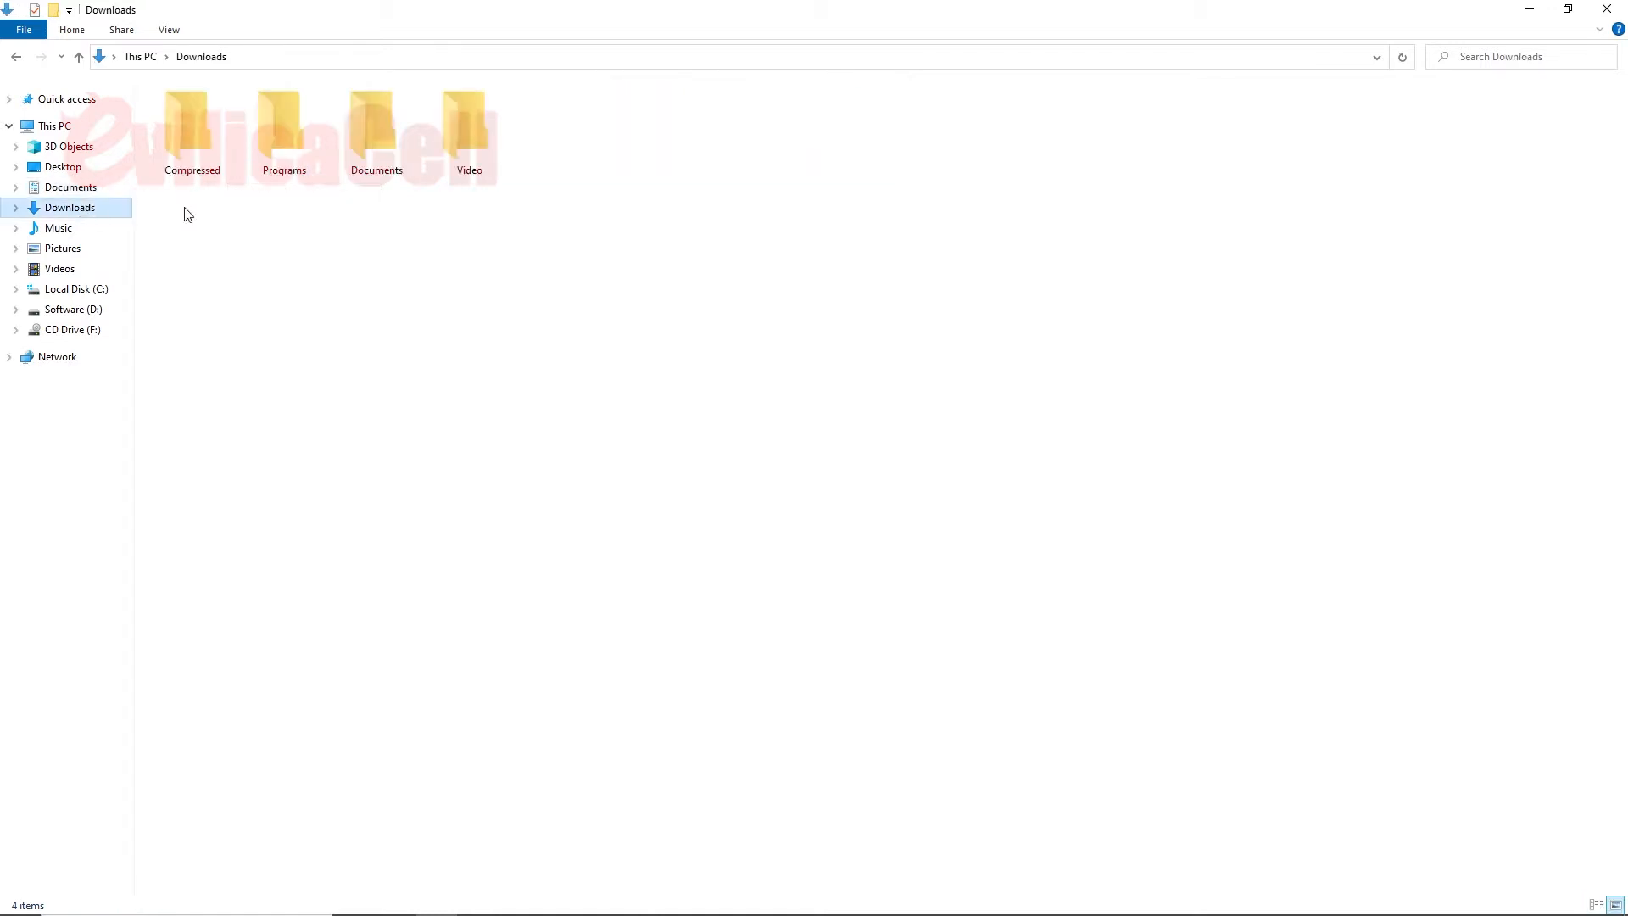
double_click(195, 132)
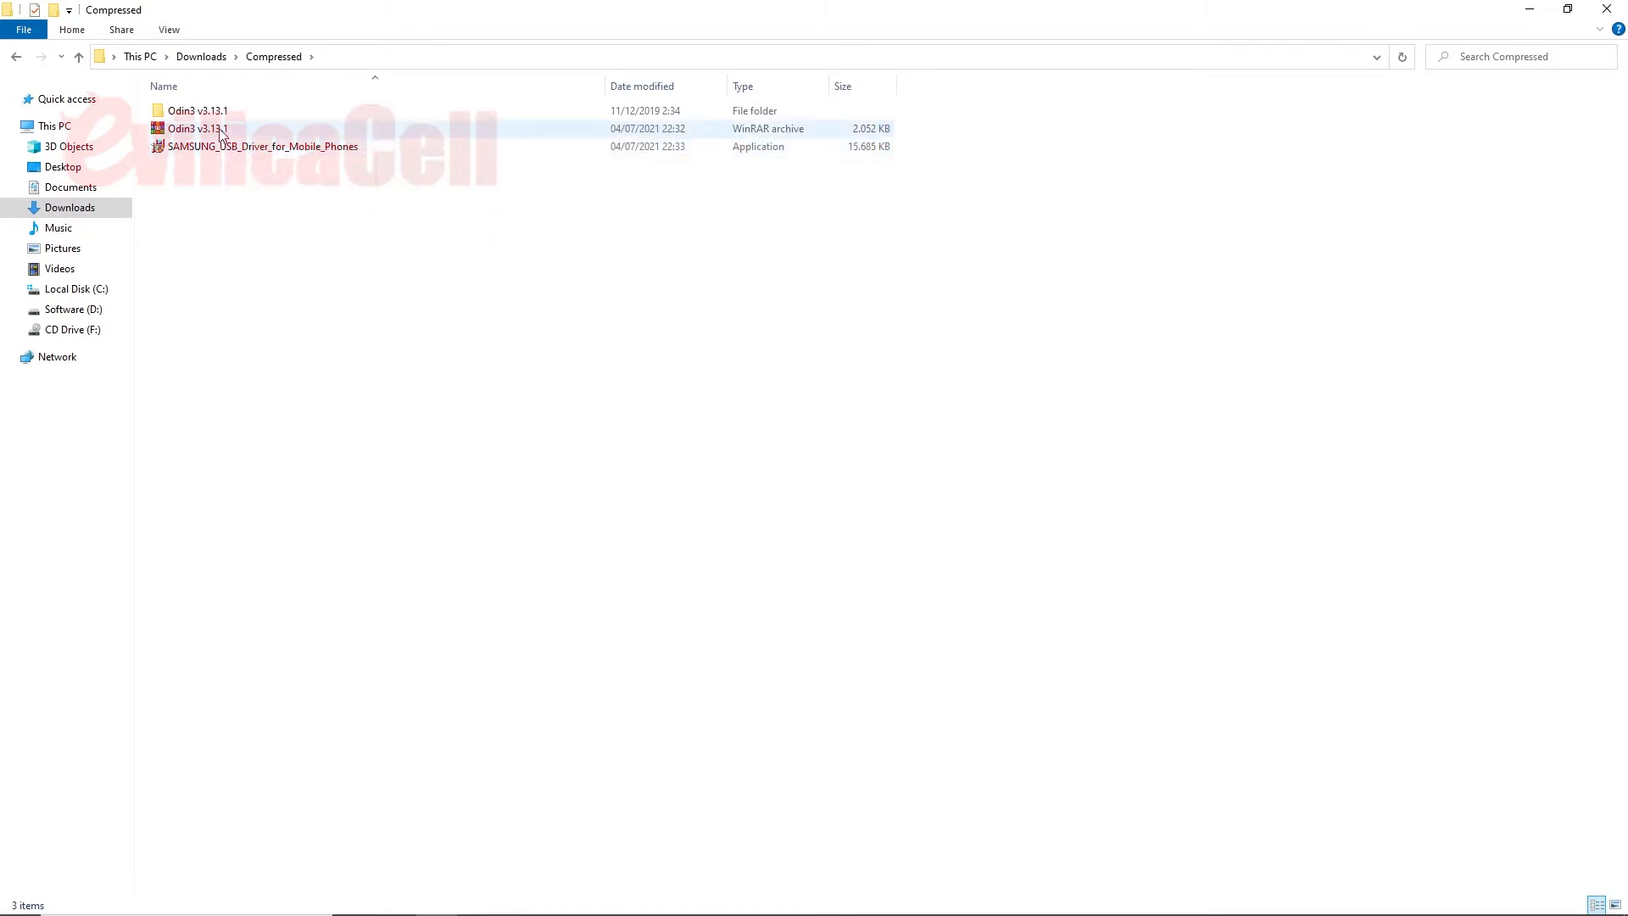
left_click(220, 132)
right_click(220, 132)
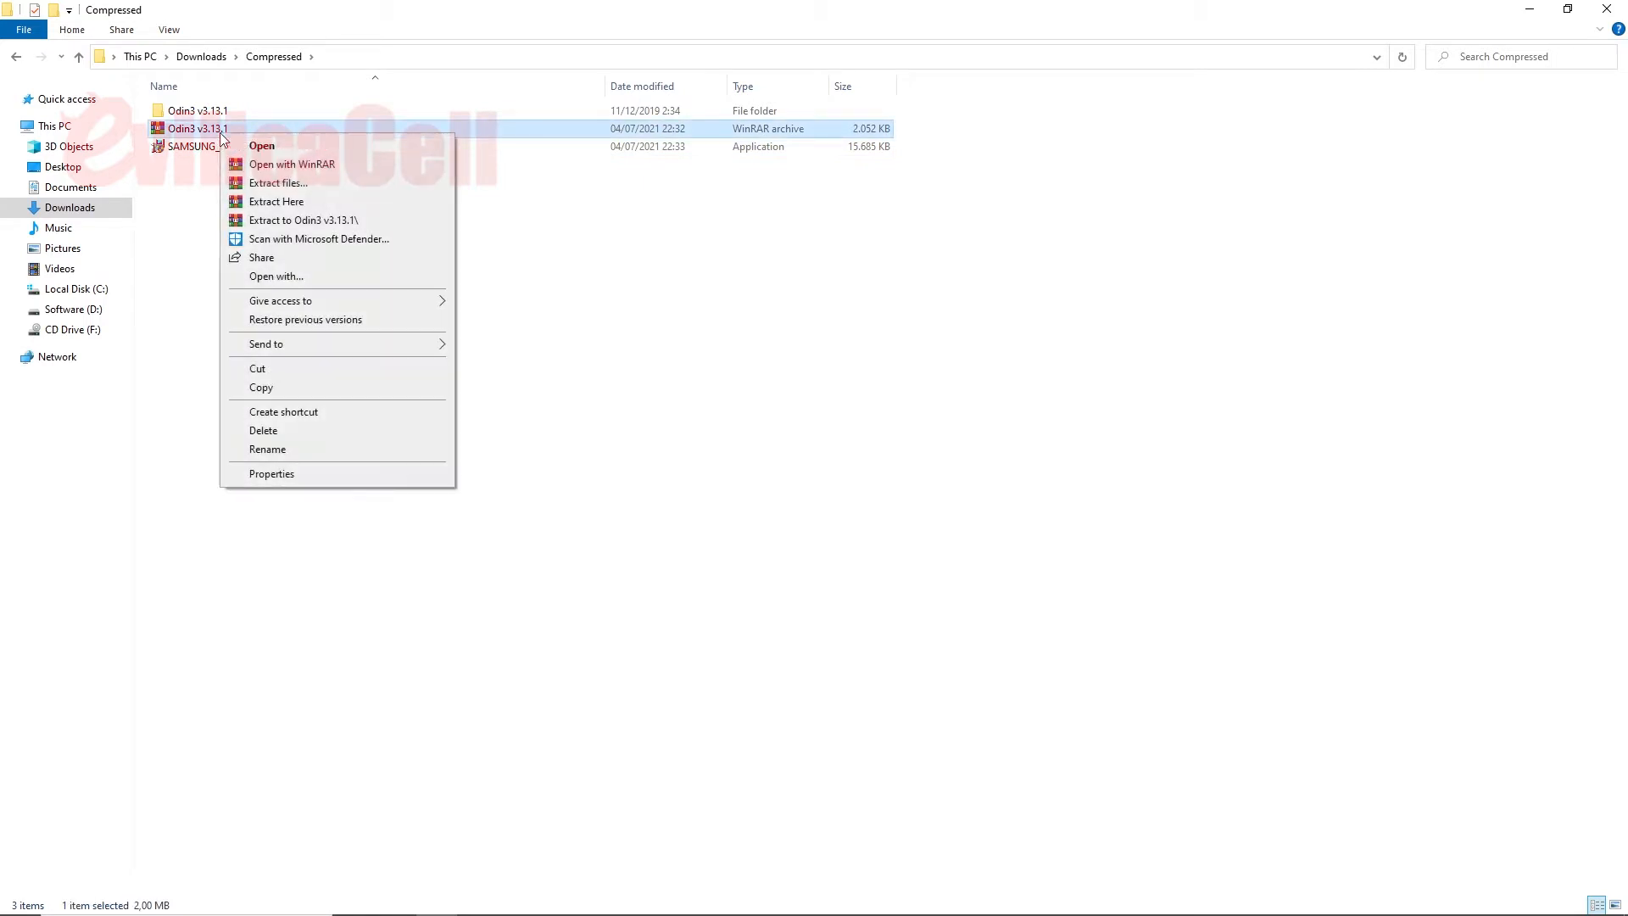
left_click(203, 190)
- Check the SM-A105G firmware archive in Documents and open the extracted firmware folder of the same name
left_click(70, 187)
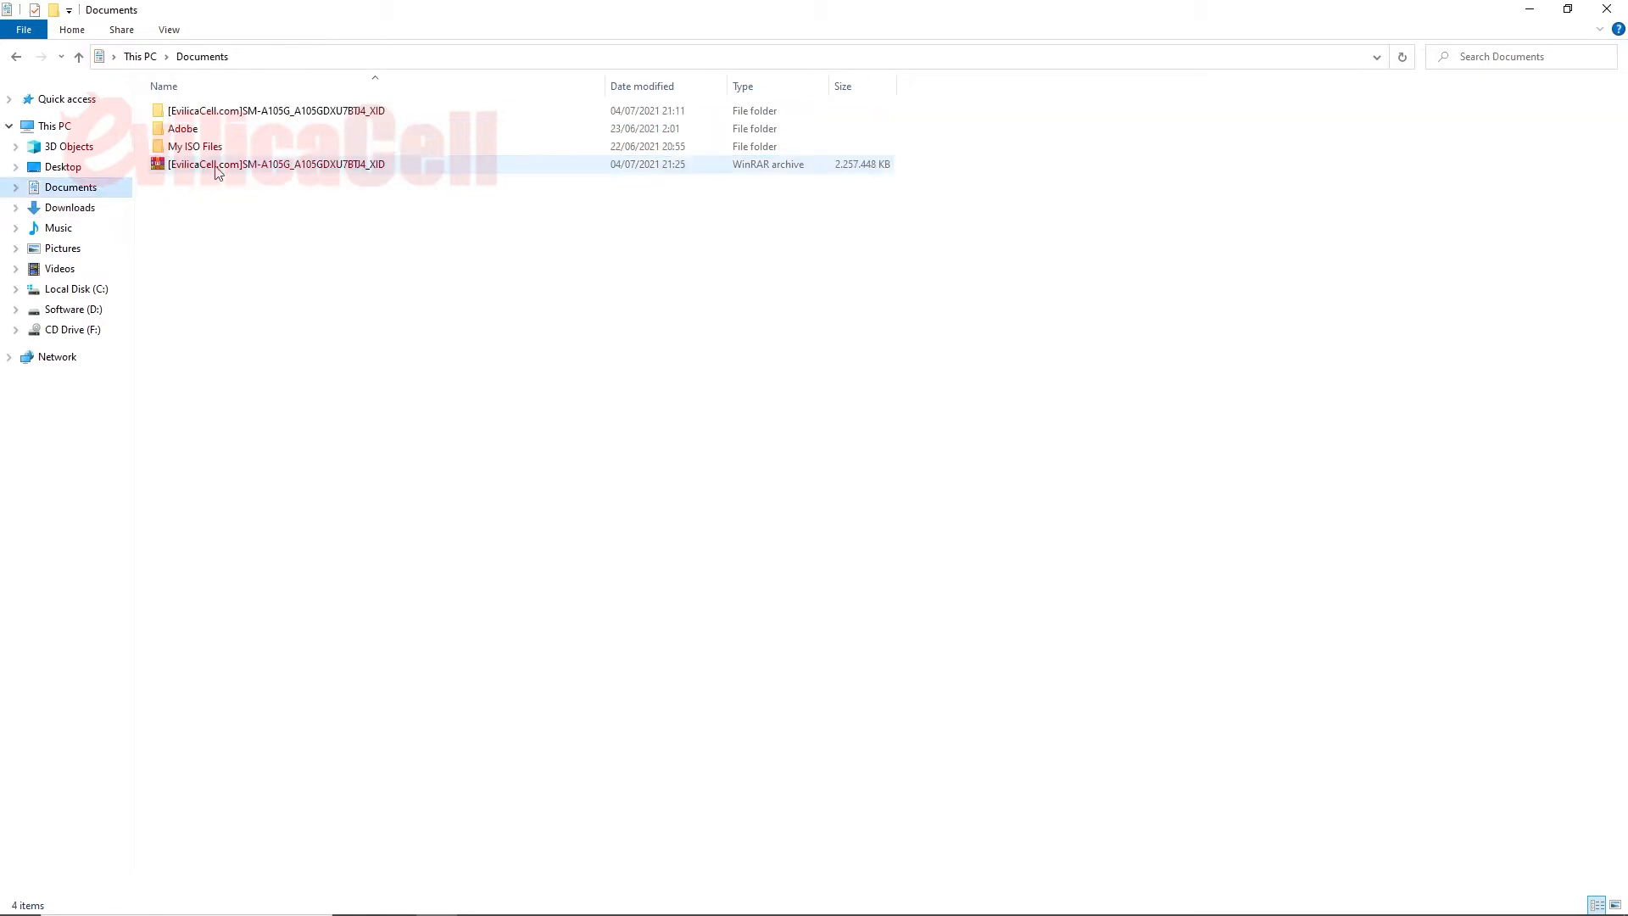
left_click(218, 165)
right_click(217, 164)
left_click(176, 195)
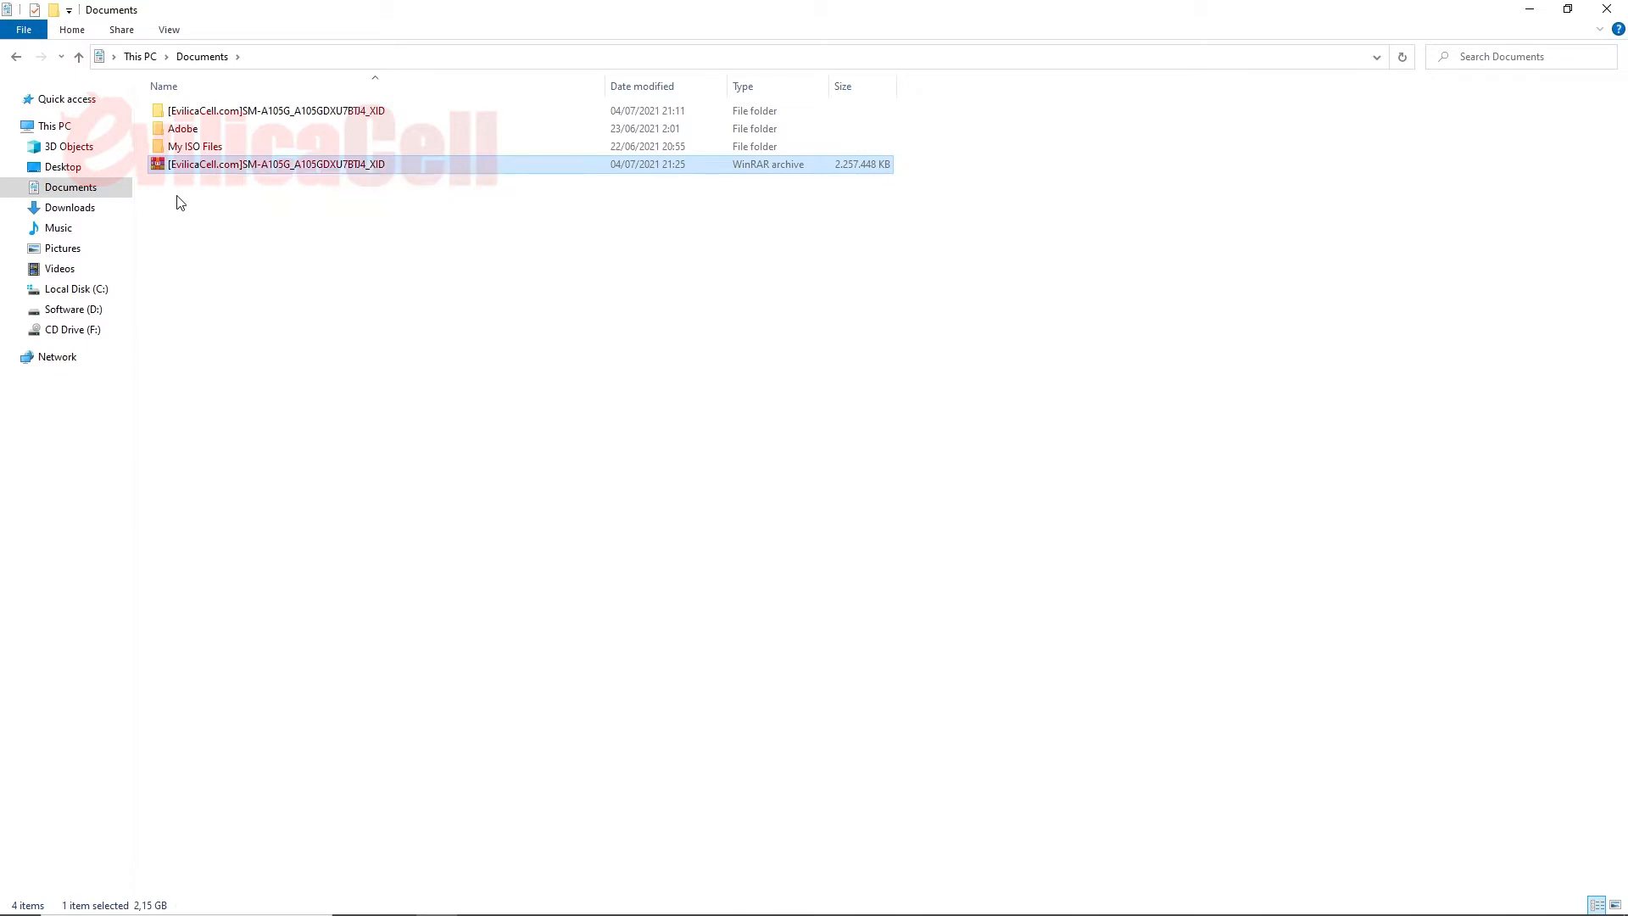
double_click(257, 115)
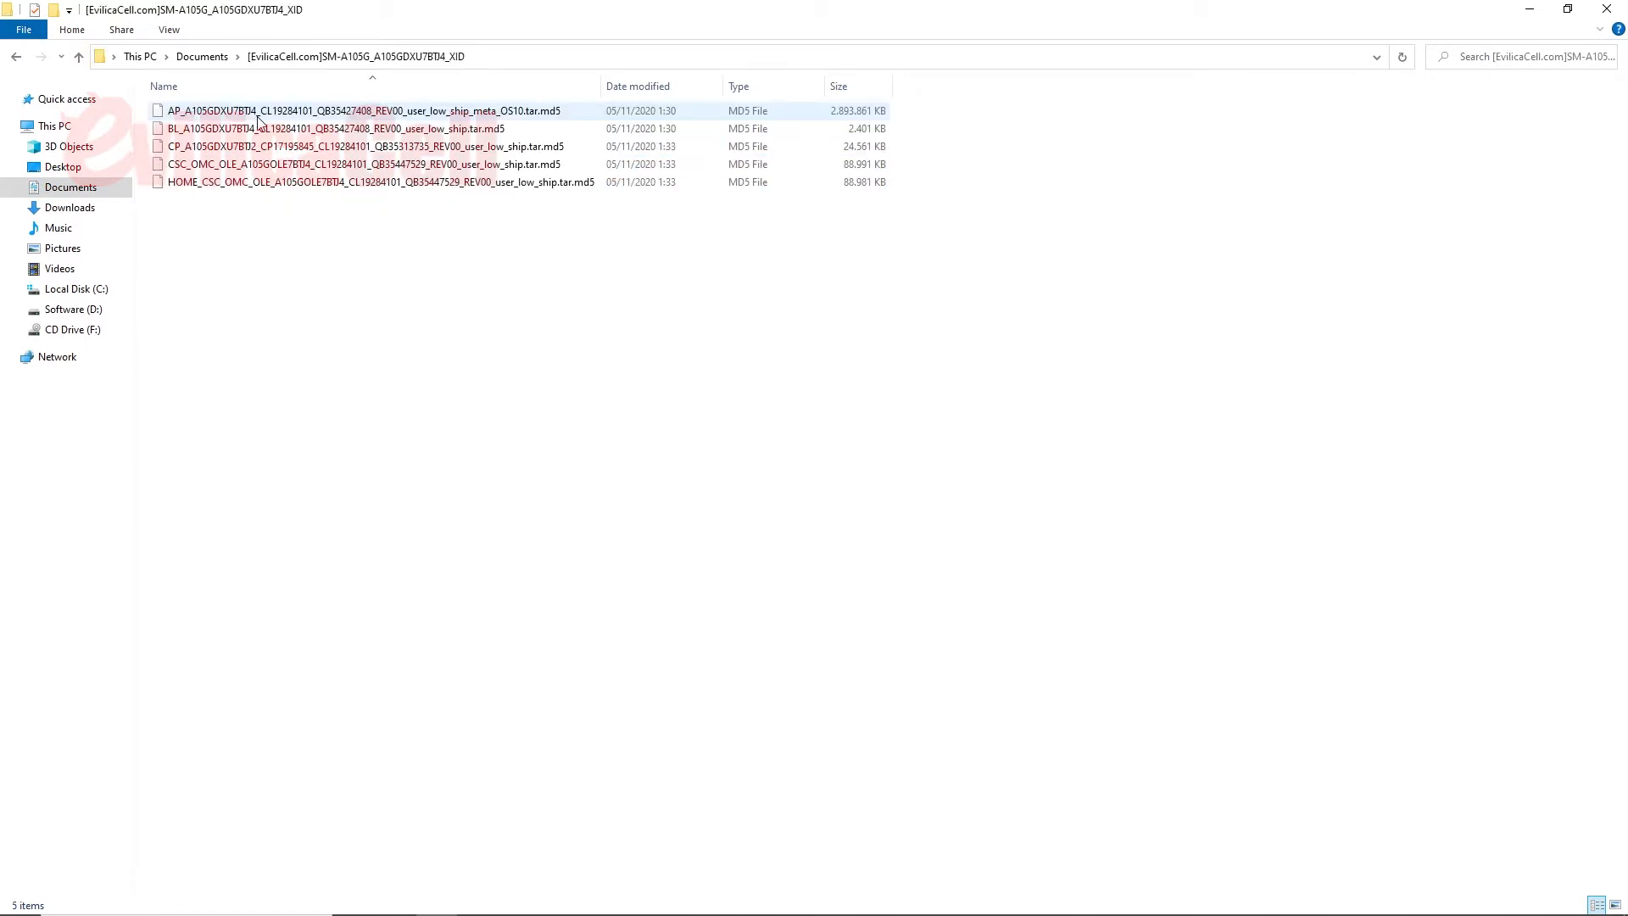
- Run SAMSUNG_USB_Driver_for_Mobile_Phones as administrator from the Compressed folder in Downloads
left_click(71, 193)
left_click(71, 206)
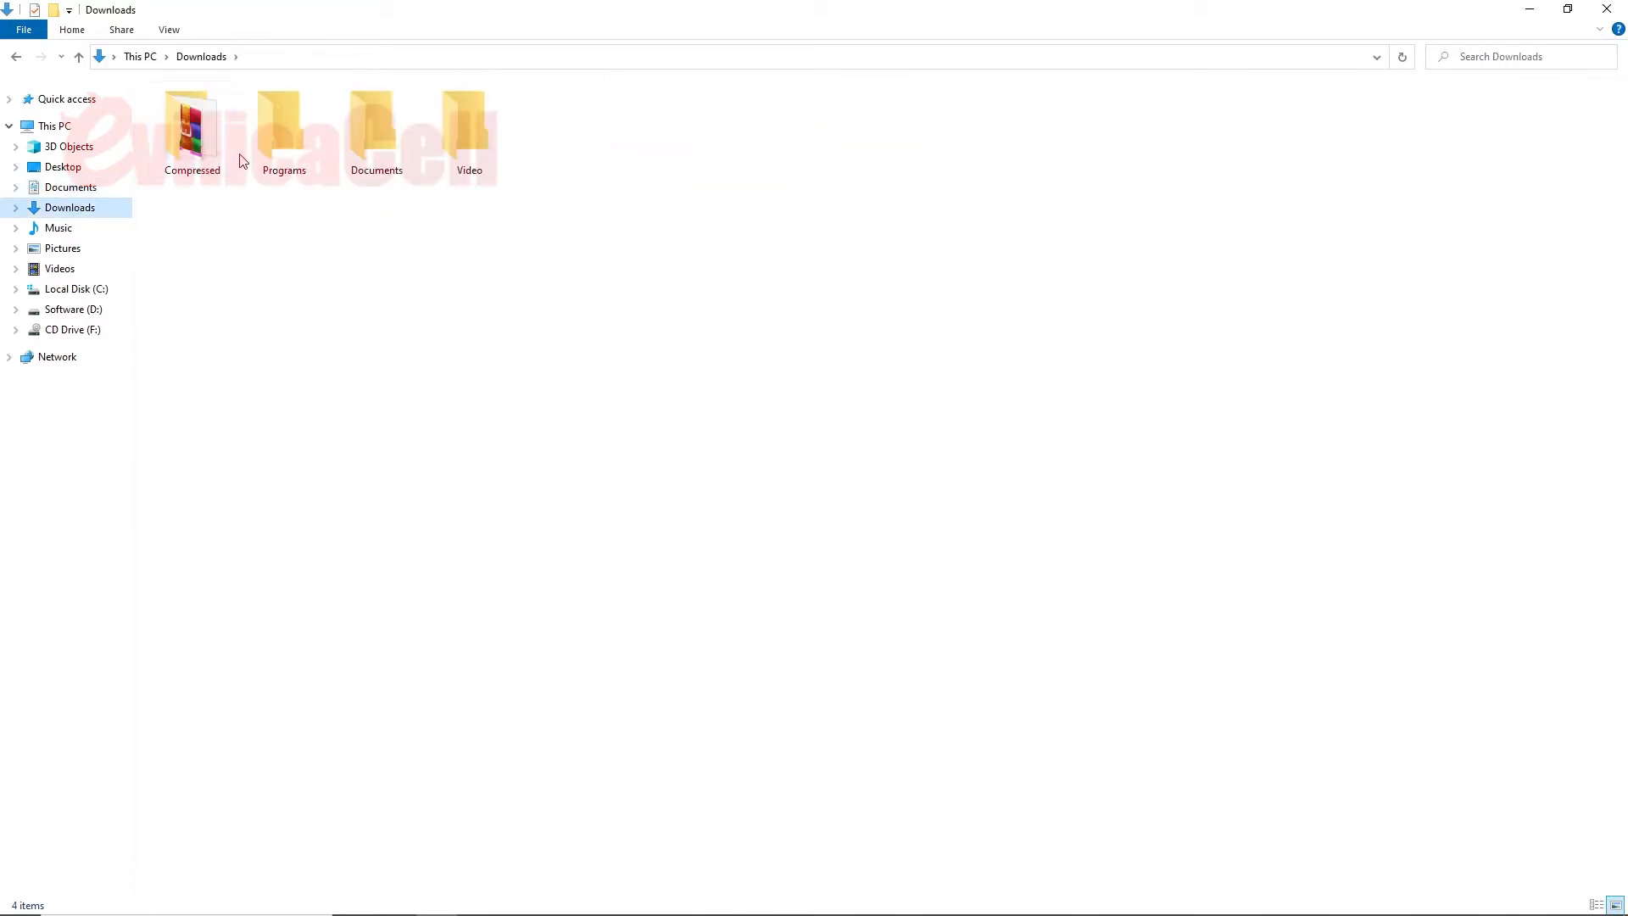
double_click(185, 128)
left_click(208, 149)
right_click(207, 149)
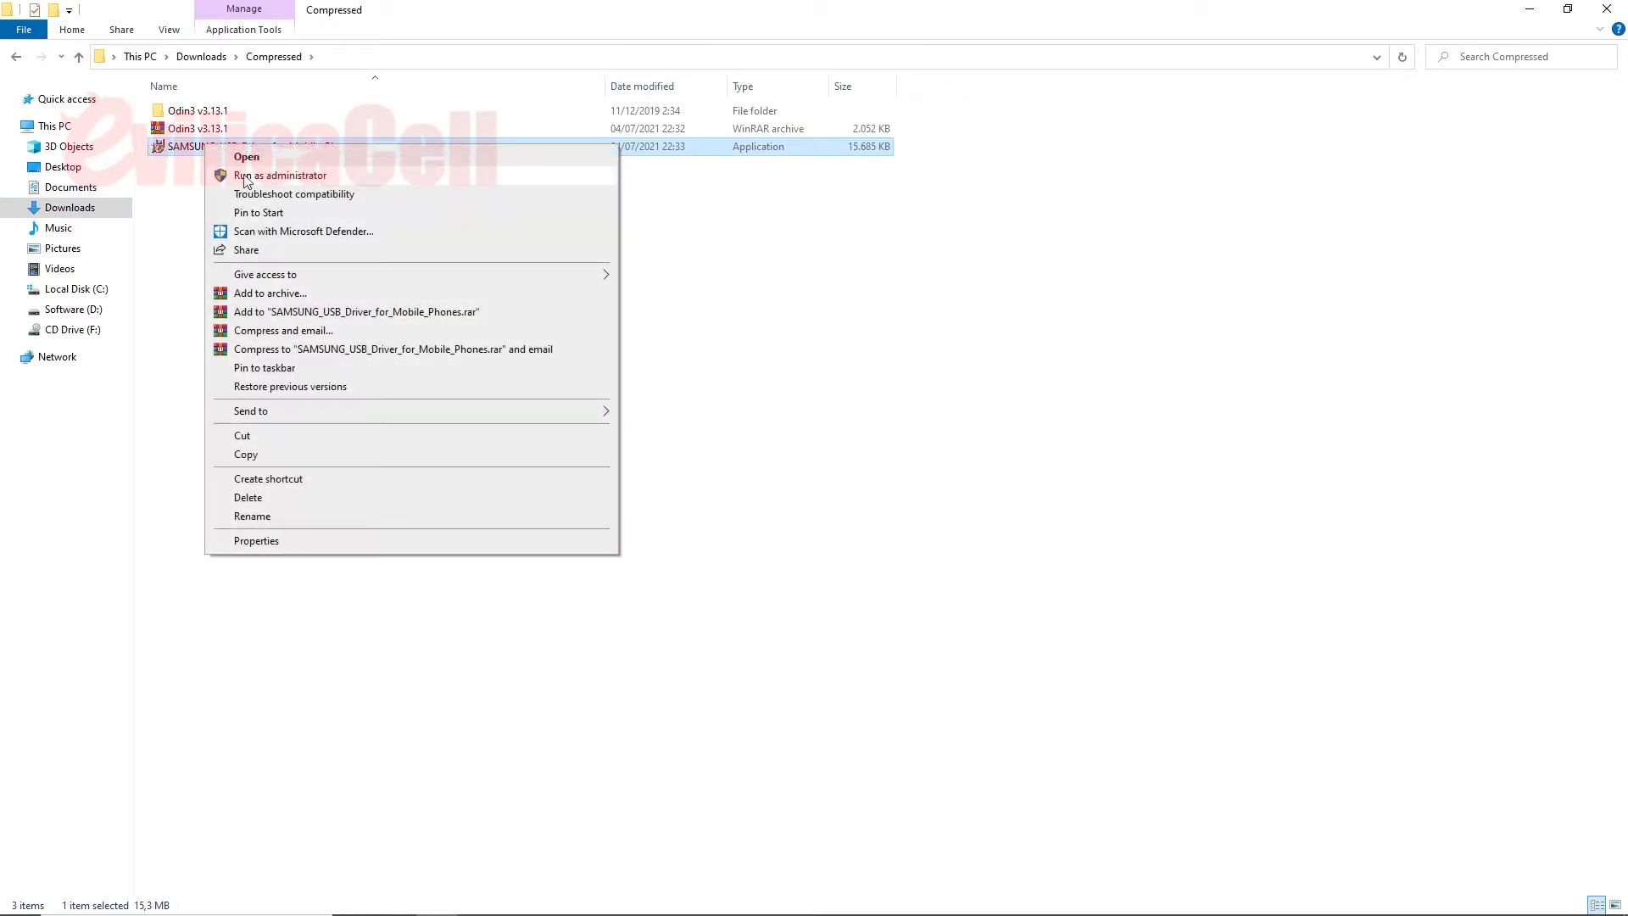
left_click(245, 175)
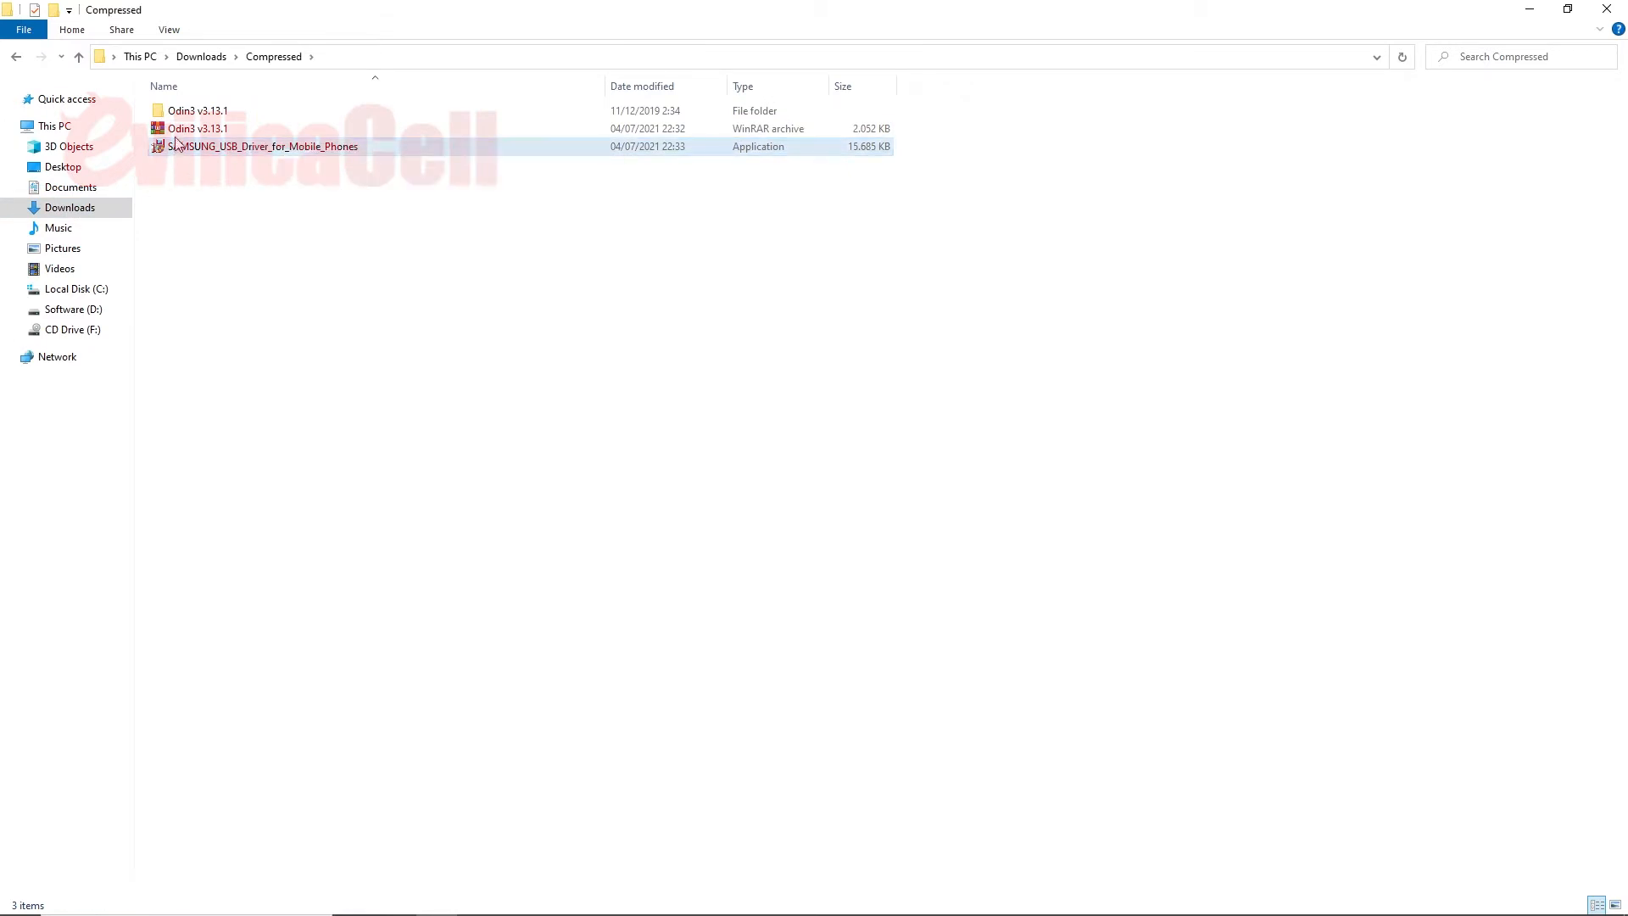
- Launch Odin3 v3.13.1 as administrator from its extracted folder, dismissing the startup notice and moving its window to the screen's upper corner
double_click(195, 111)
right_click(196, 133)
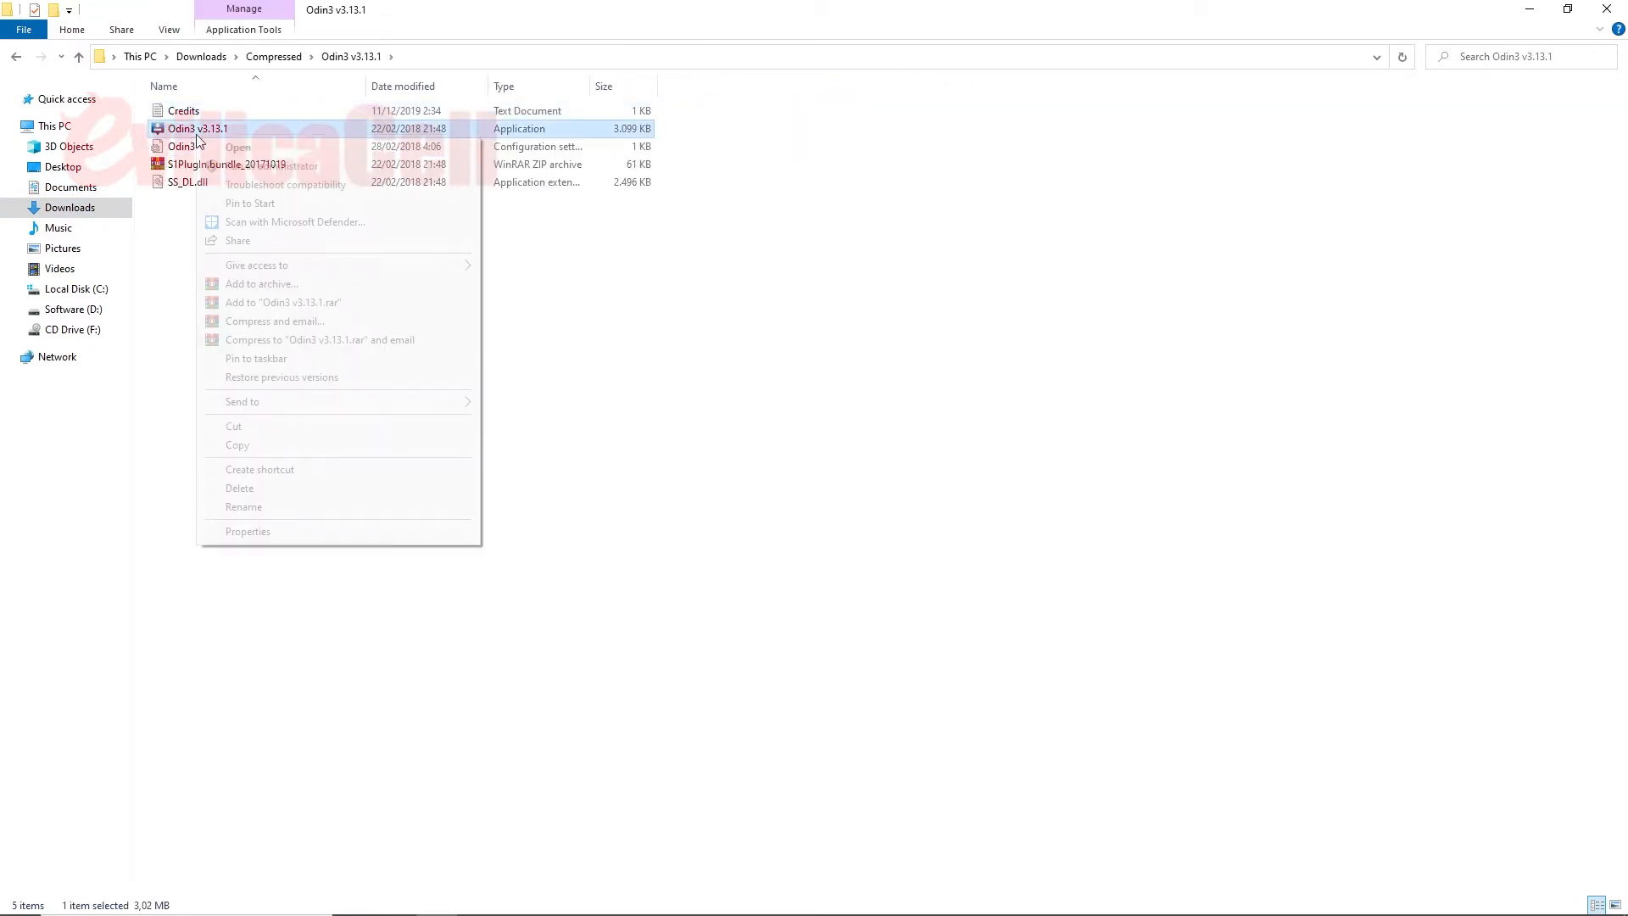
left_click(225, 167)
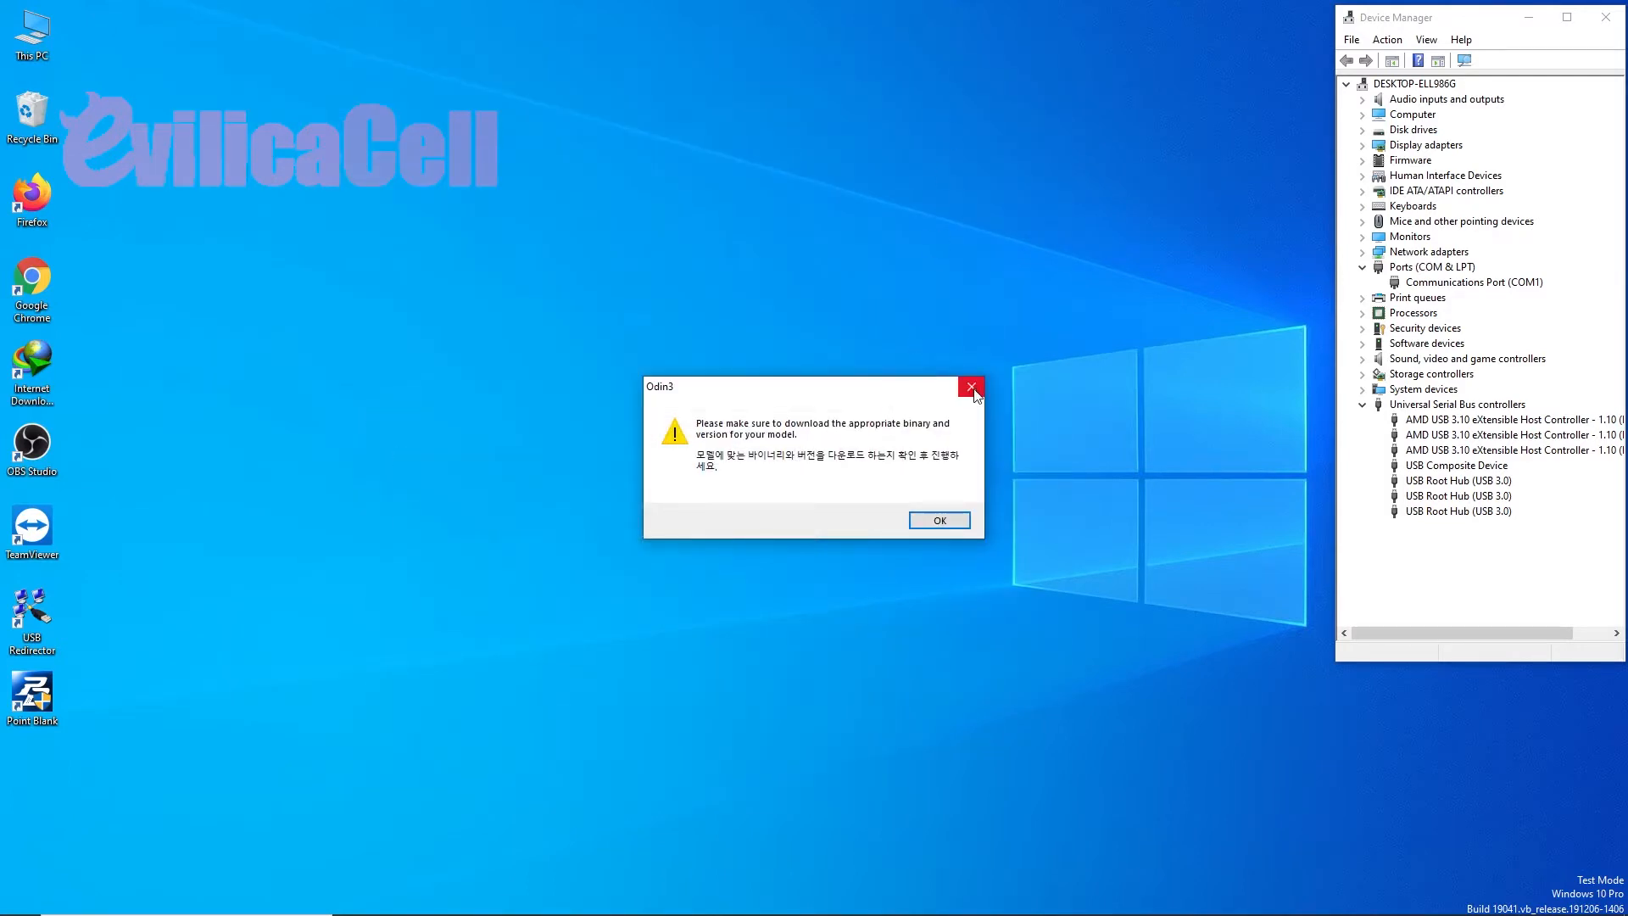
left_click(972, 388)
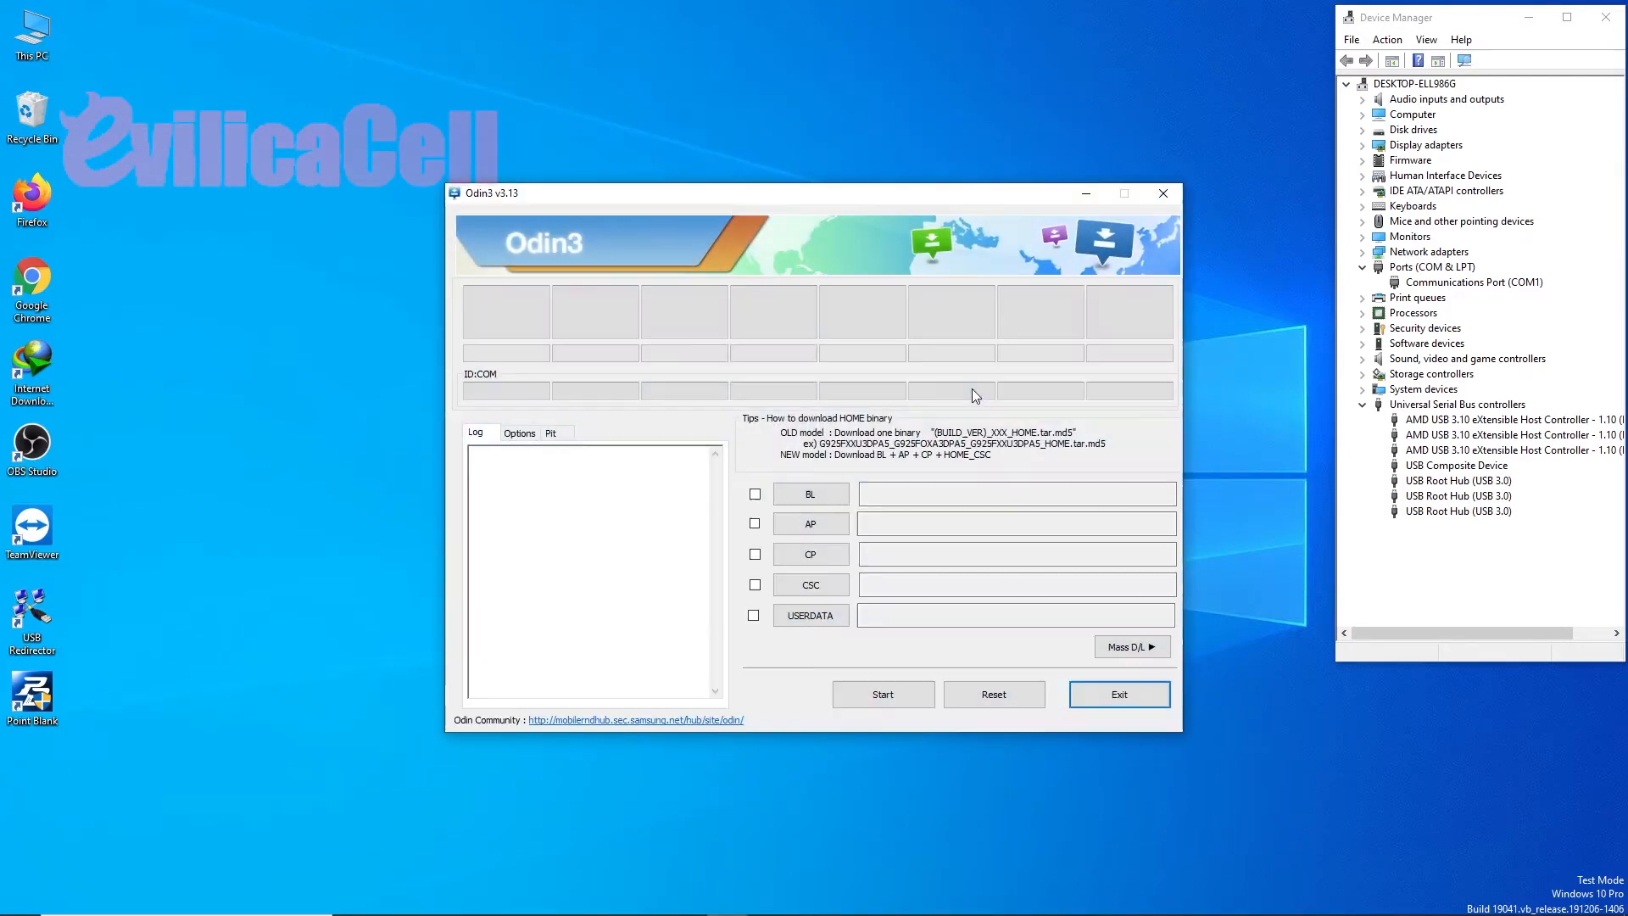
left_click_drag(782, 207, 385, 17)
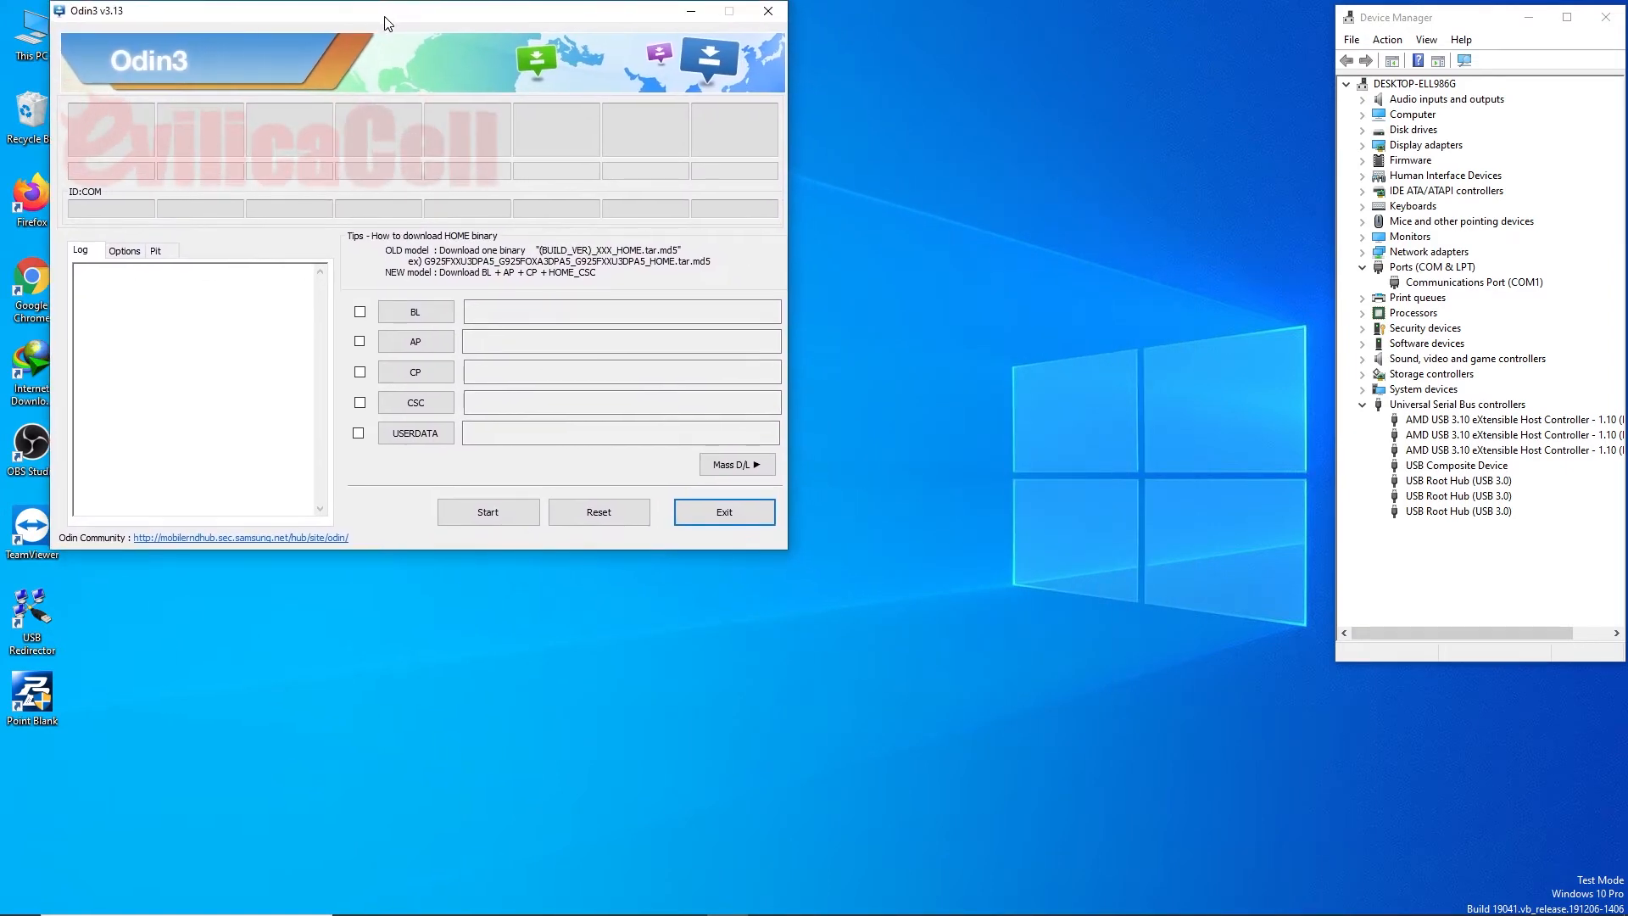
- Load BL_A105GDXU7BTJ4_CL19284101_QB35427408_REV00_user_low_ship.tar.md5 from the firmware folder in Documents as the BL file
left_click(415, 311)
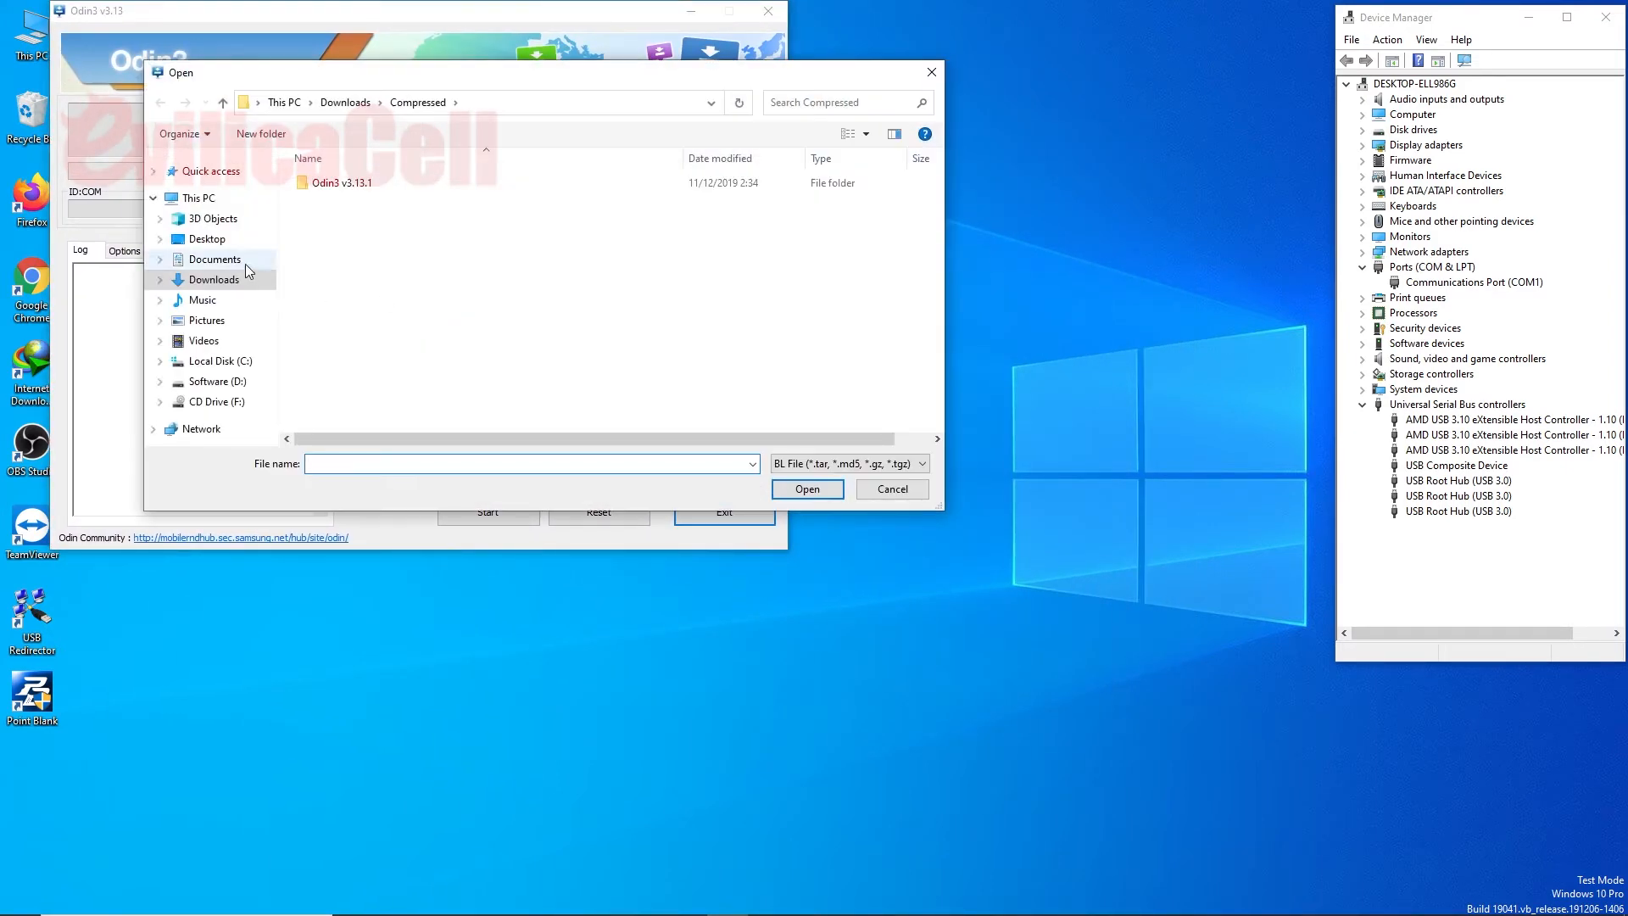
left_click(216, 260)
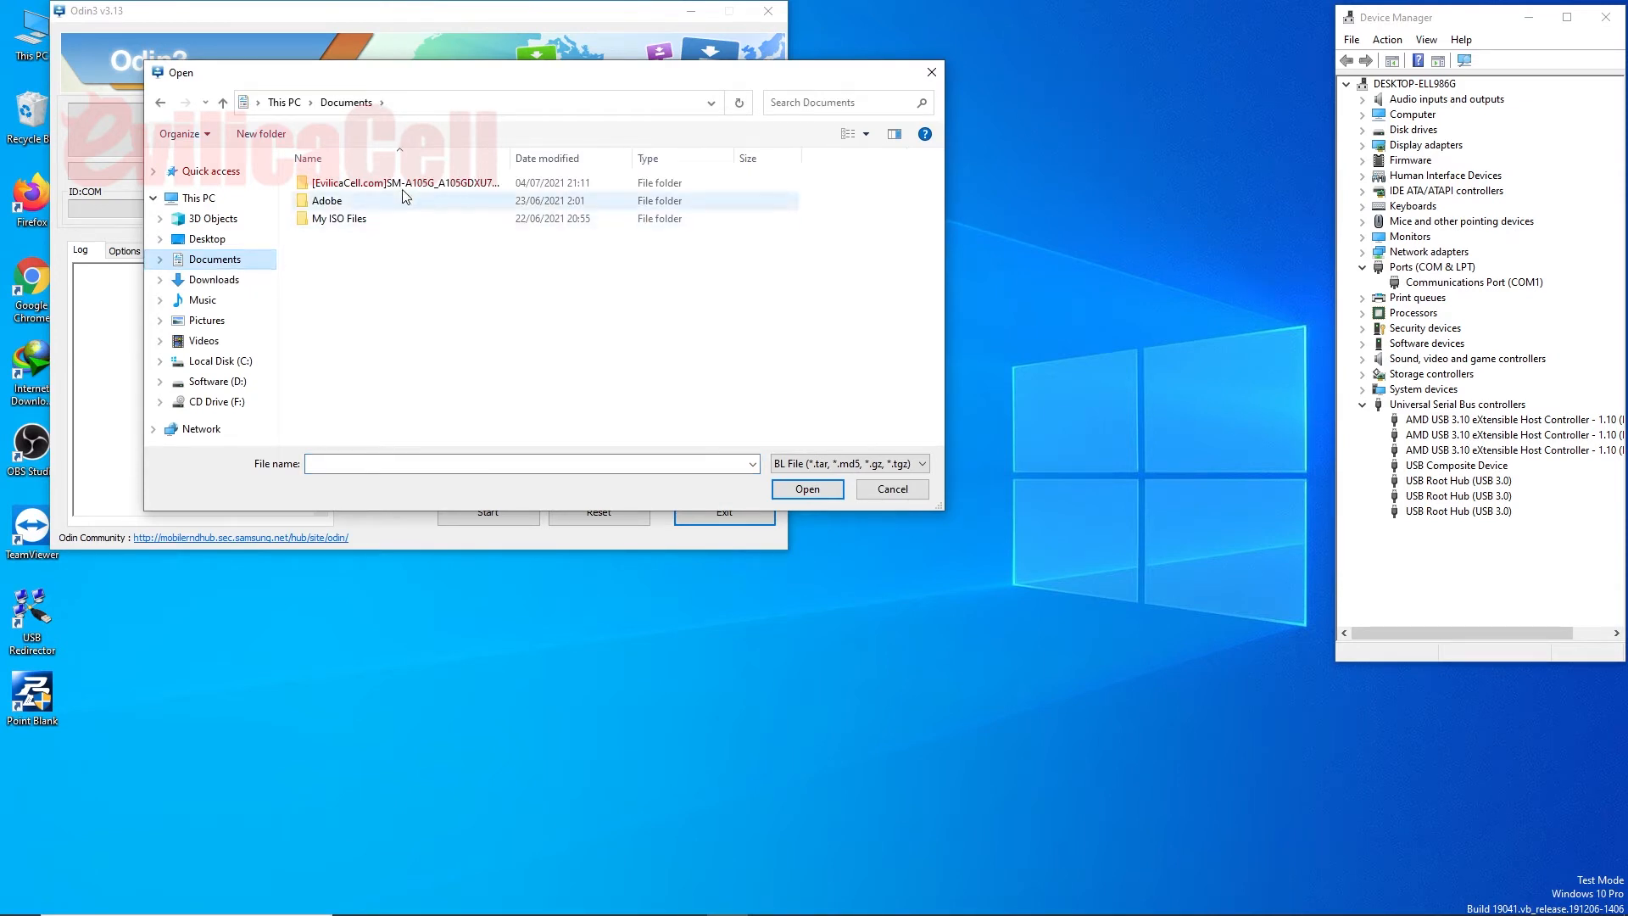
left_click(508, 158)
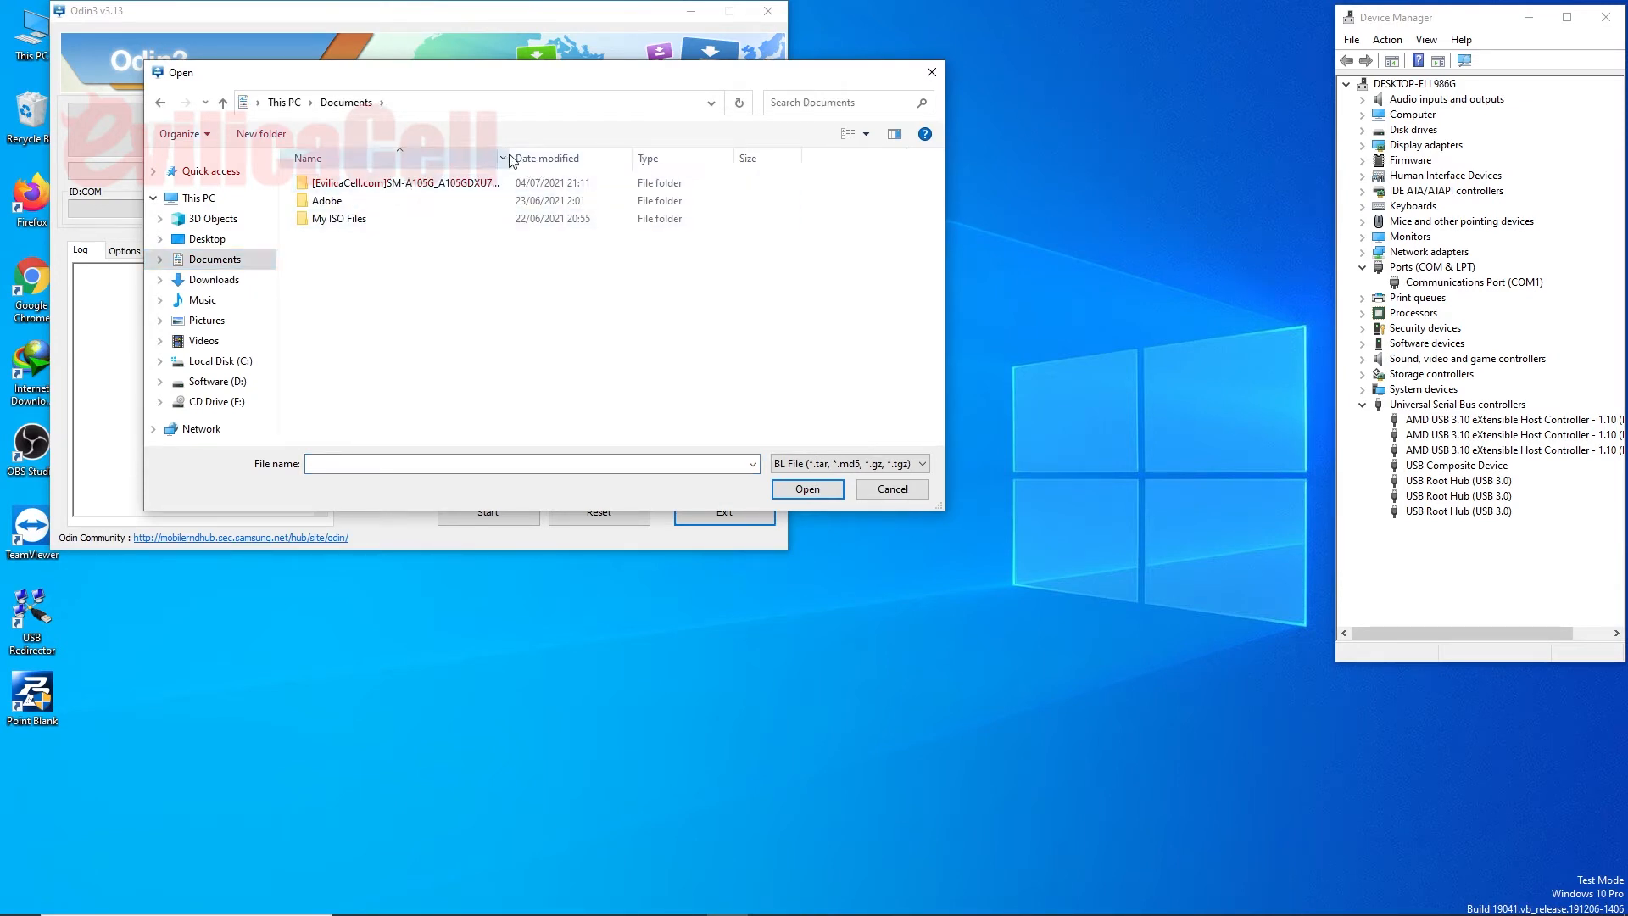
double_click(510, 158)
left_click(436, 192)
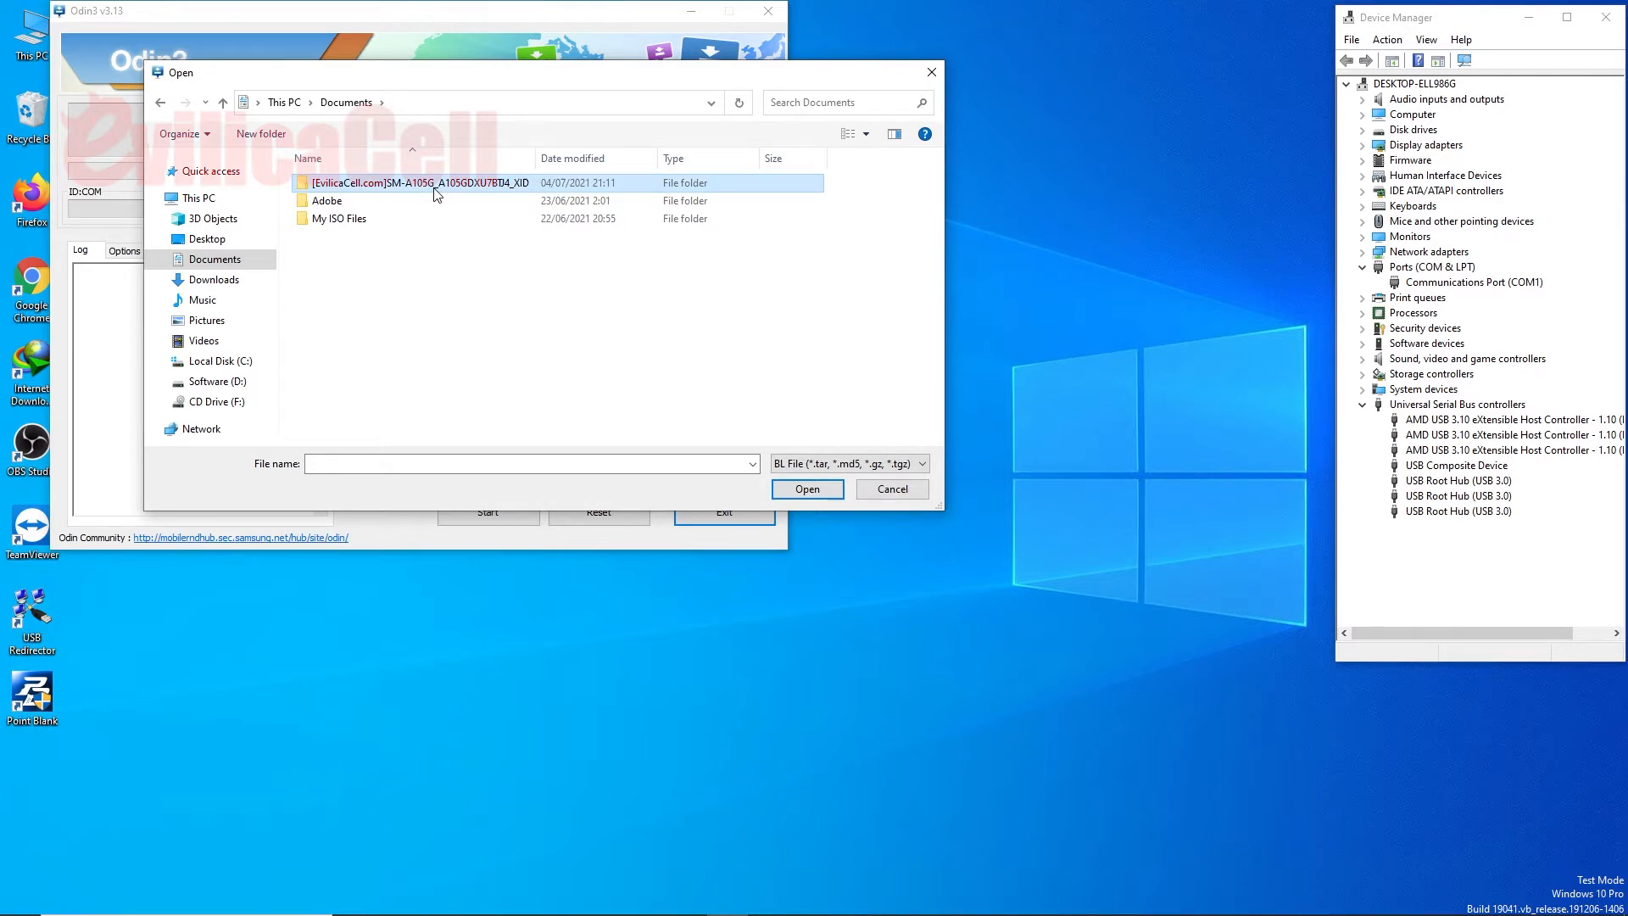
double_click(435, 192)
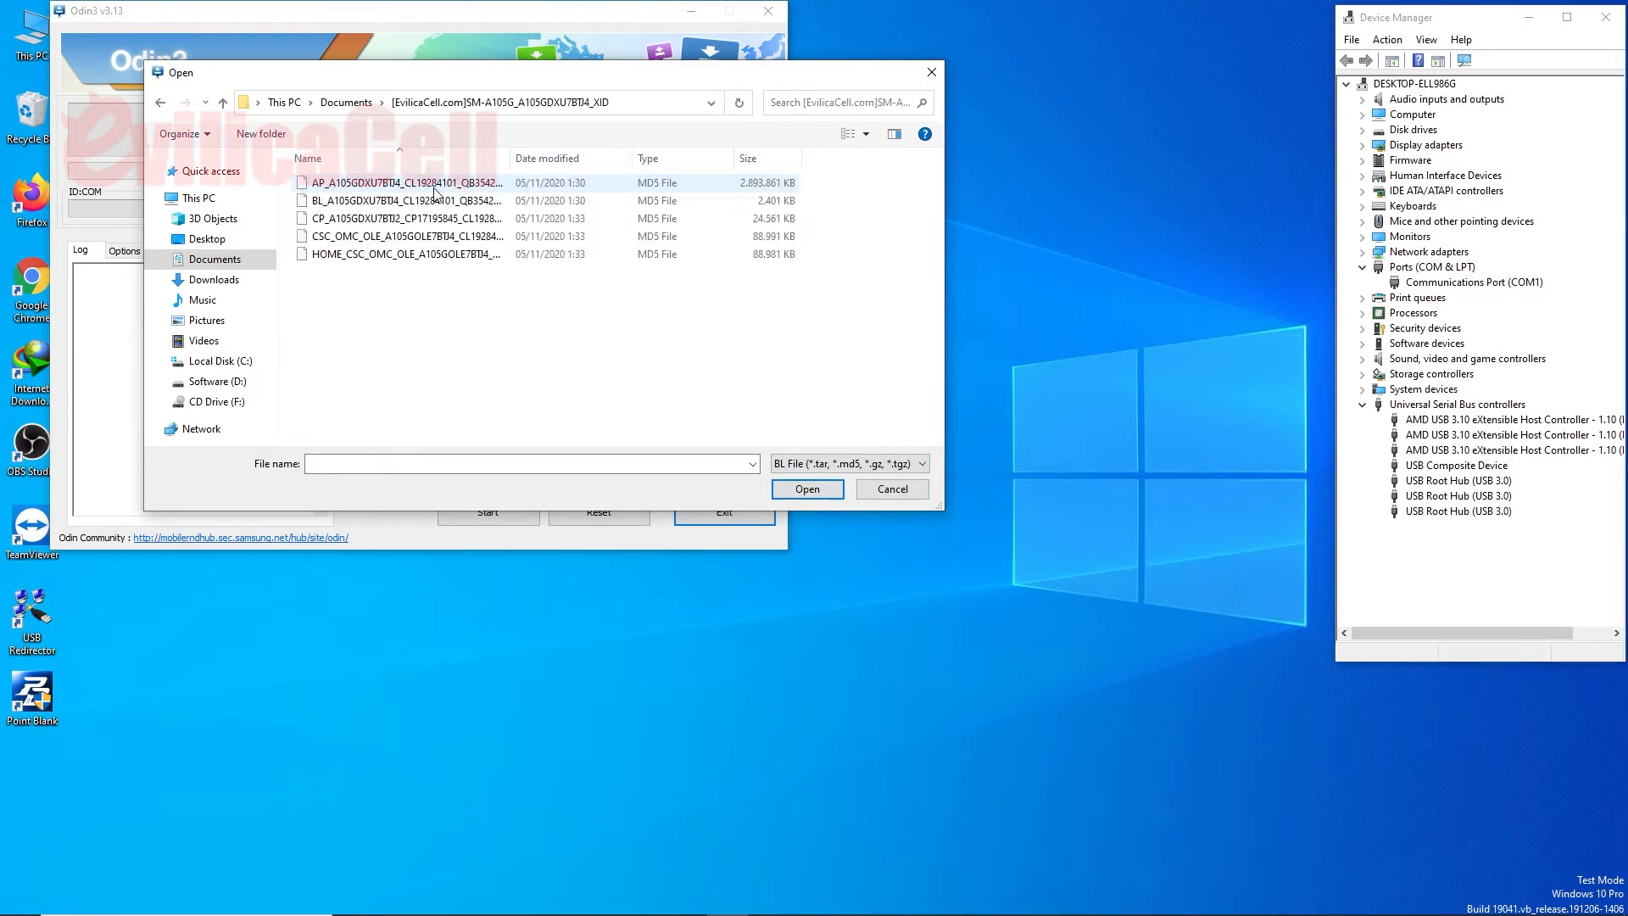
double_click(513, 161)
left_click(487, 205)
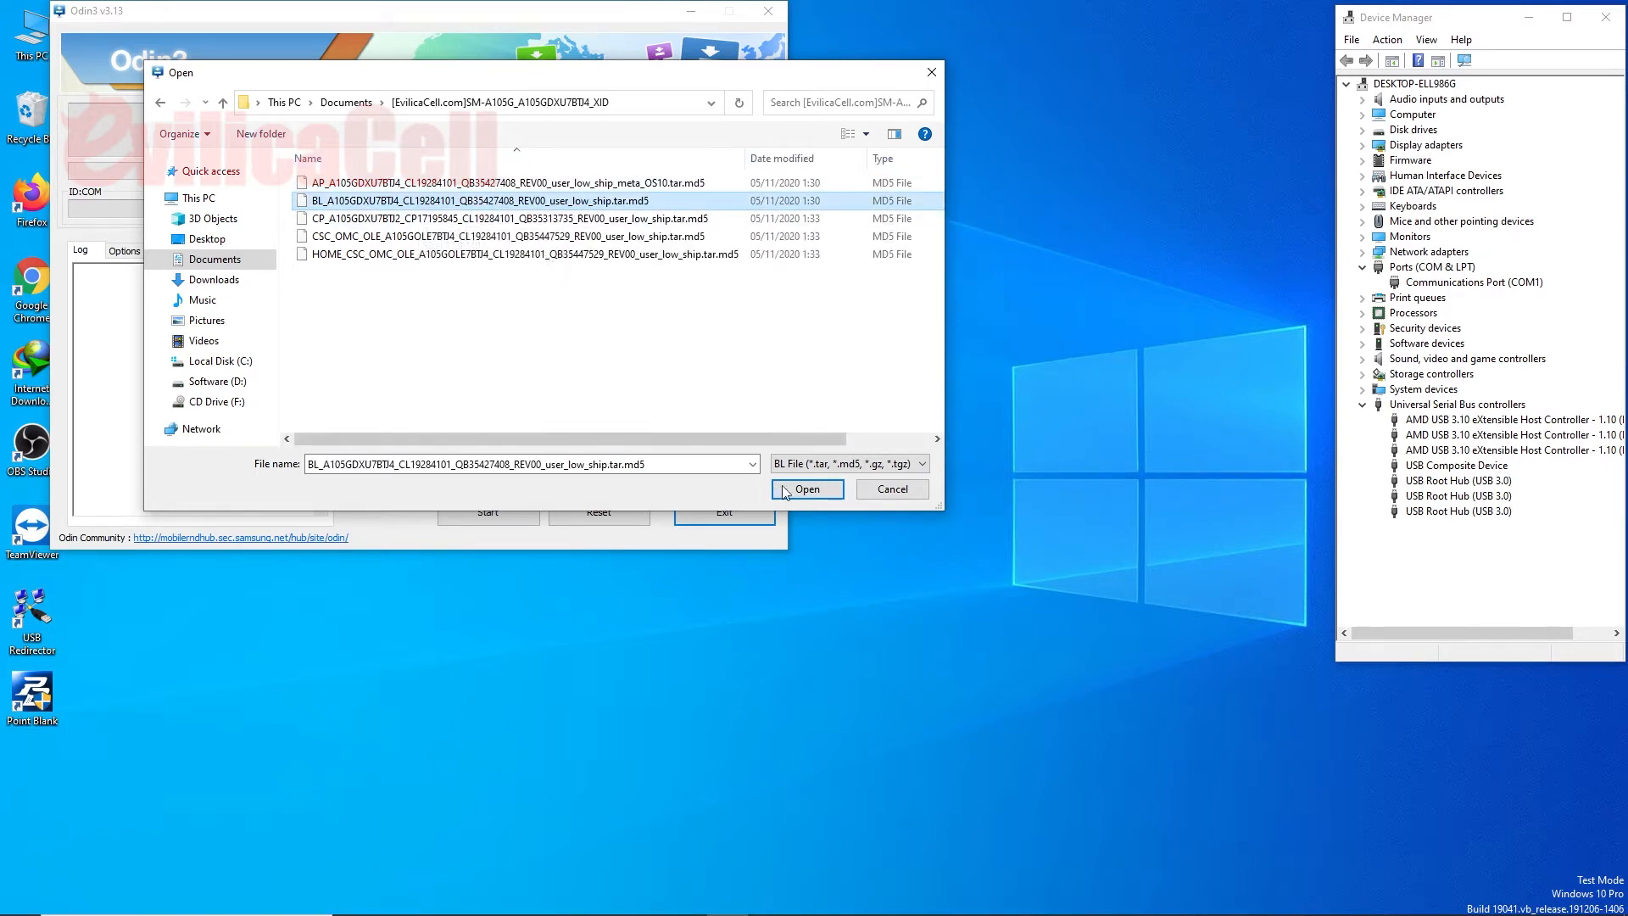
double_click(487, 205)
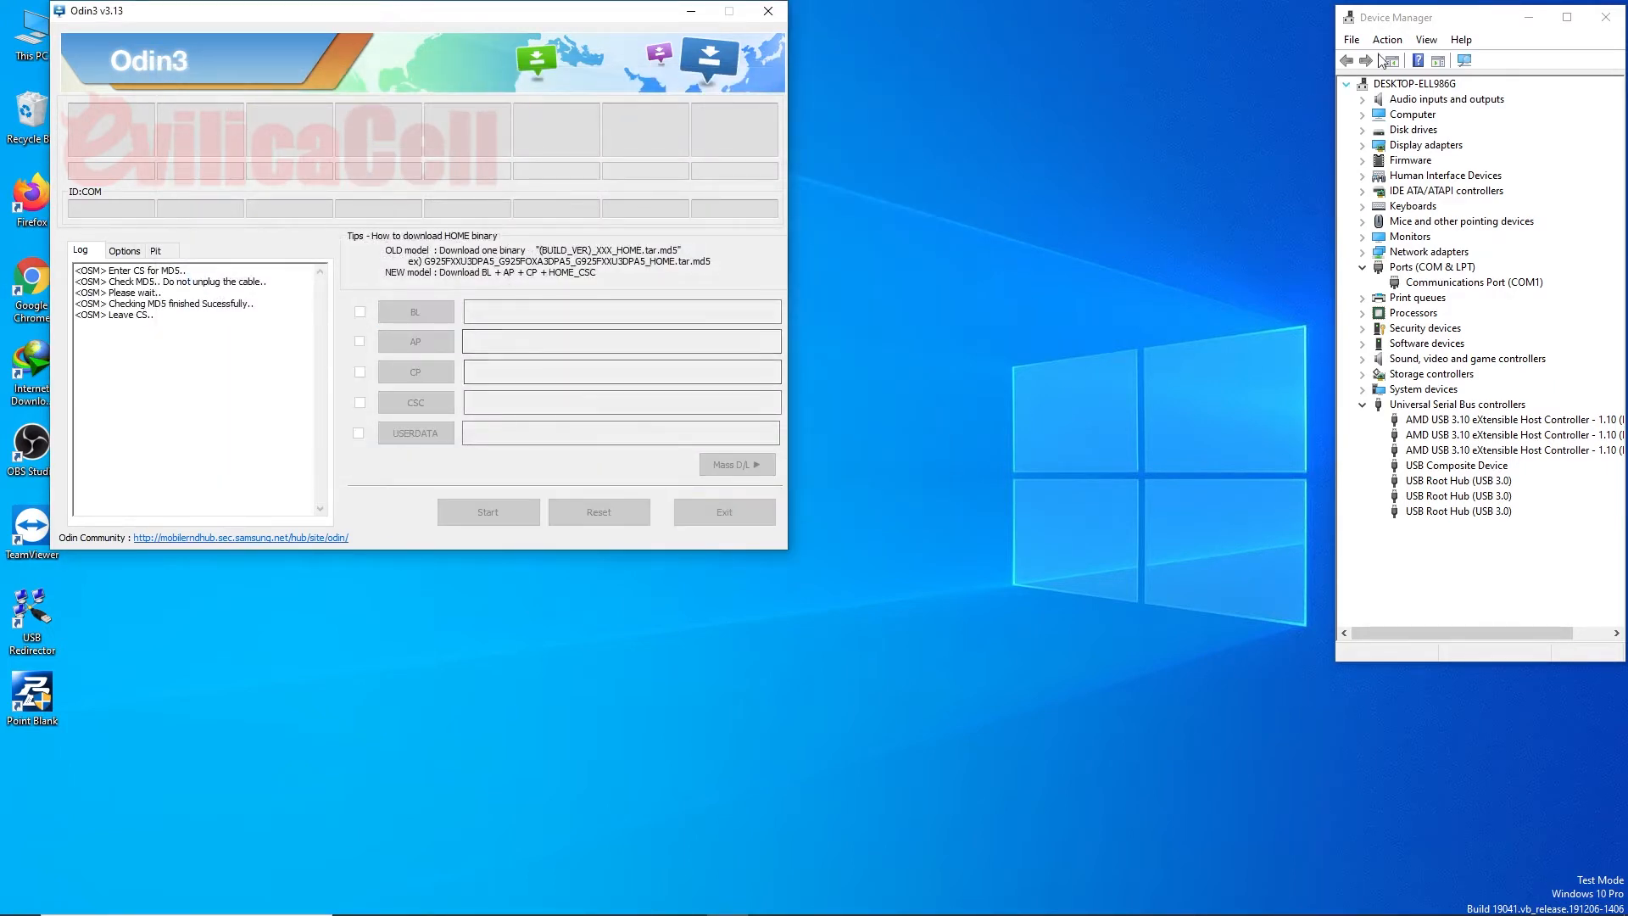
- Place Device Manager beside Odin and load AP_A105GDXU7BTJ4_CL19284101_QB35427408_REV00_user_low_ship_meta_OS10.tar.md5 as the AP file
left_click_drag(1396, 20, 854, 16)
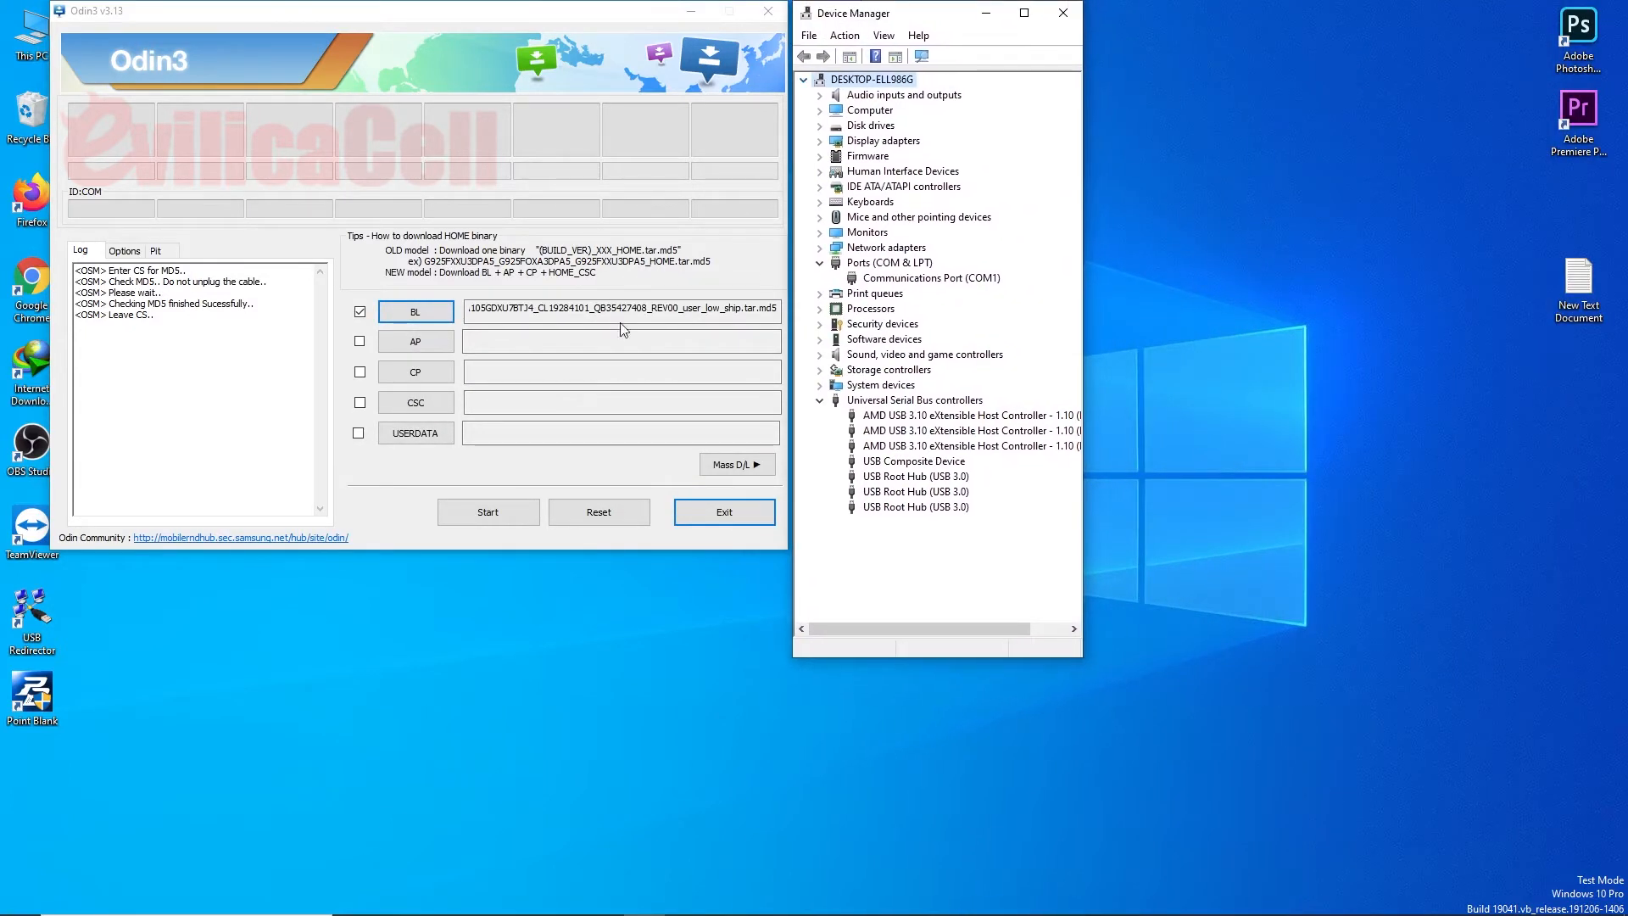
left_click(429, 349)
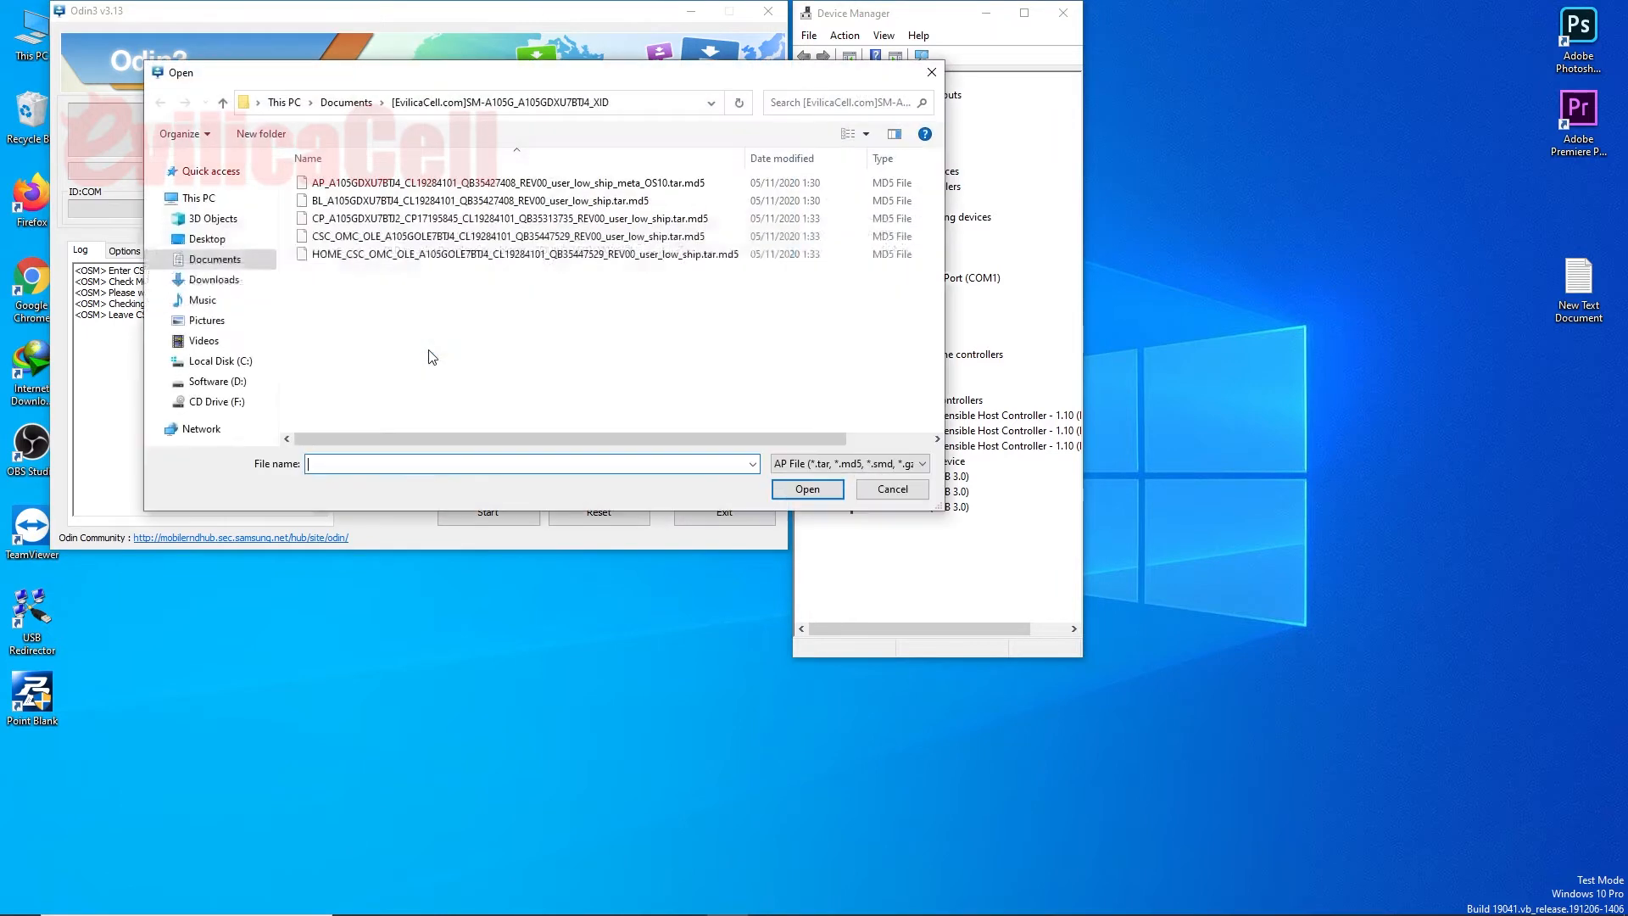
left_click(386, 184)
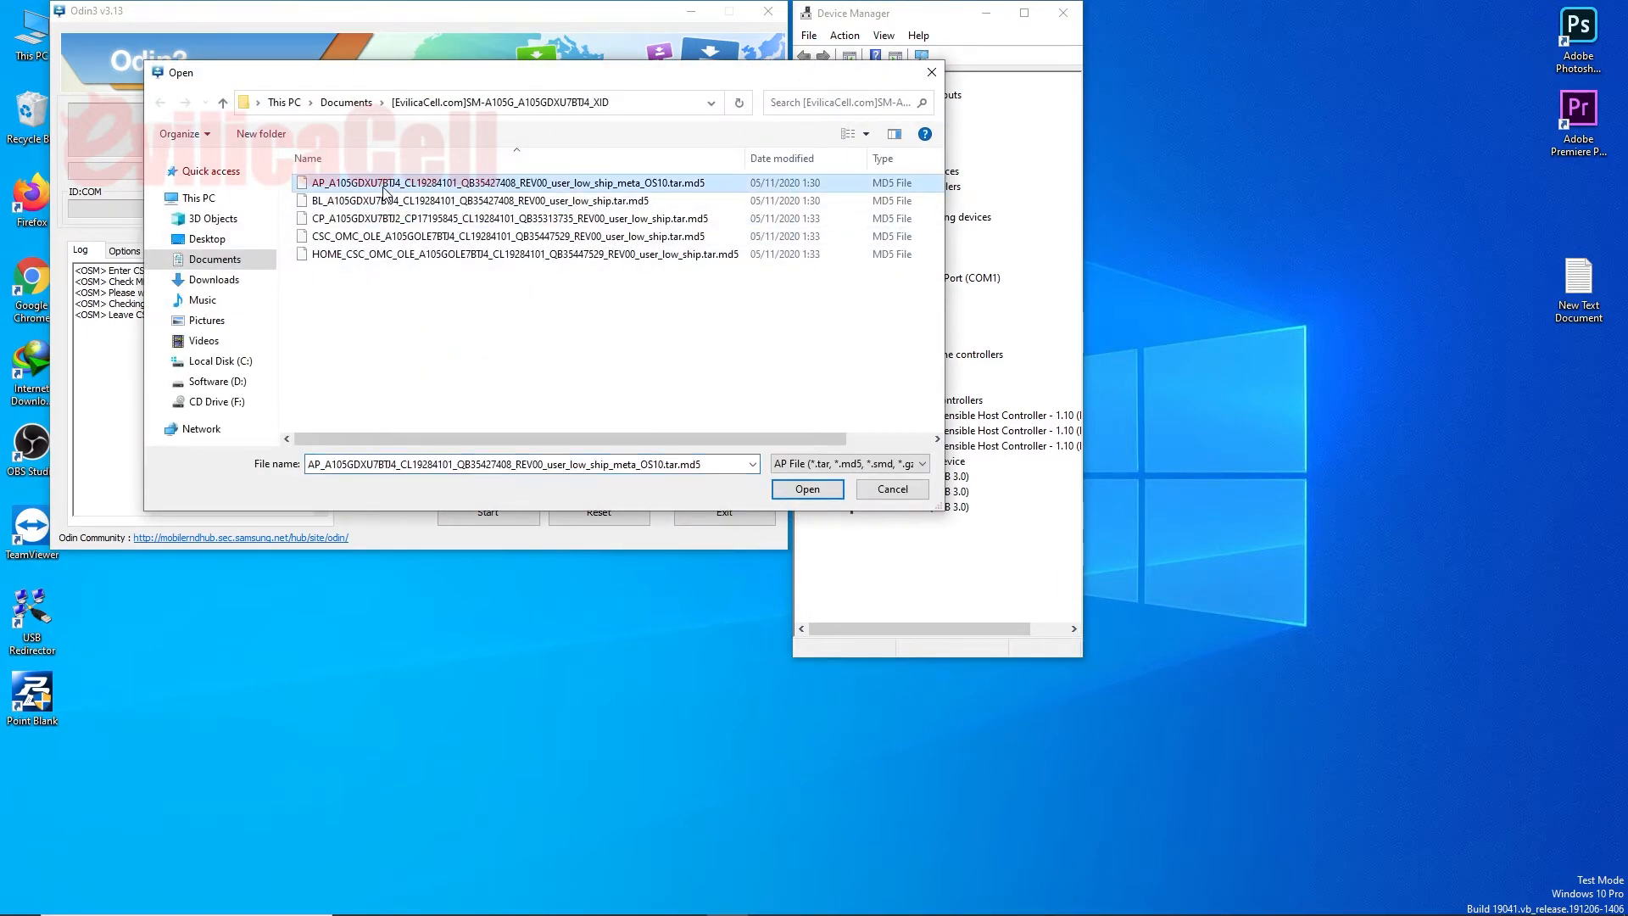
left_click(791, 494)
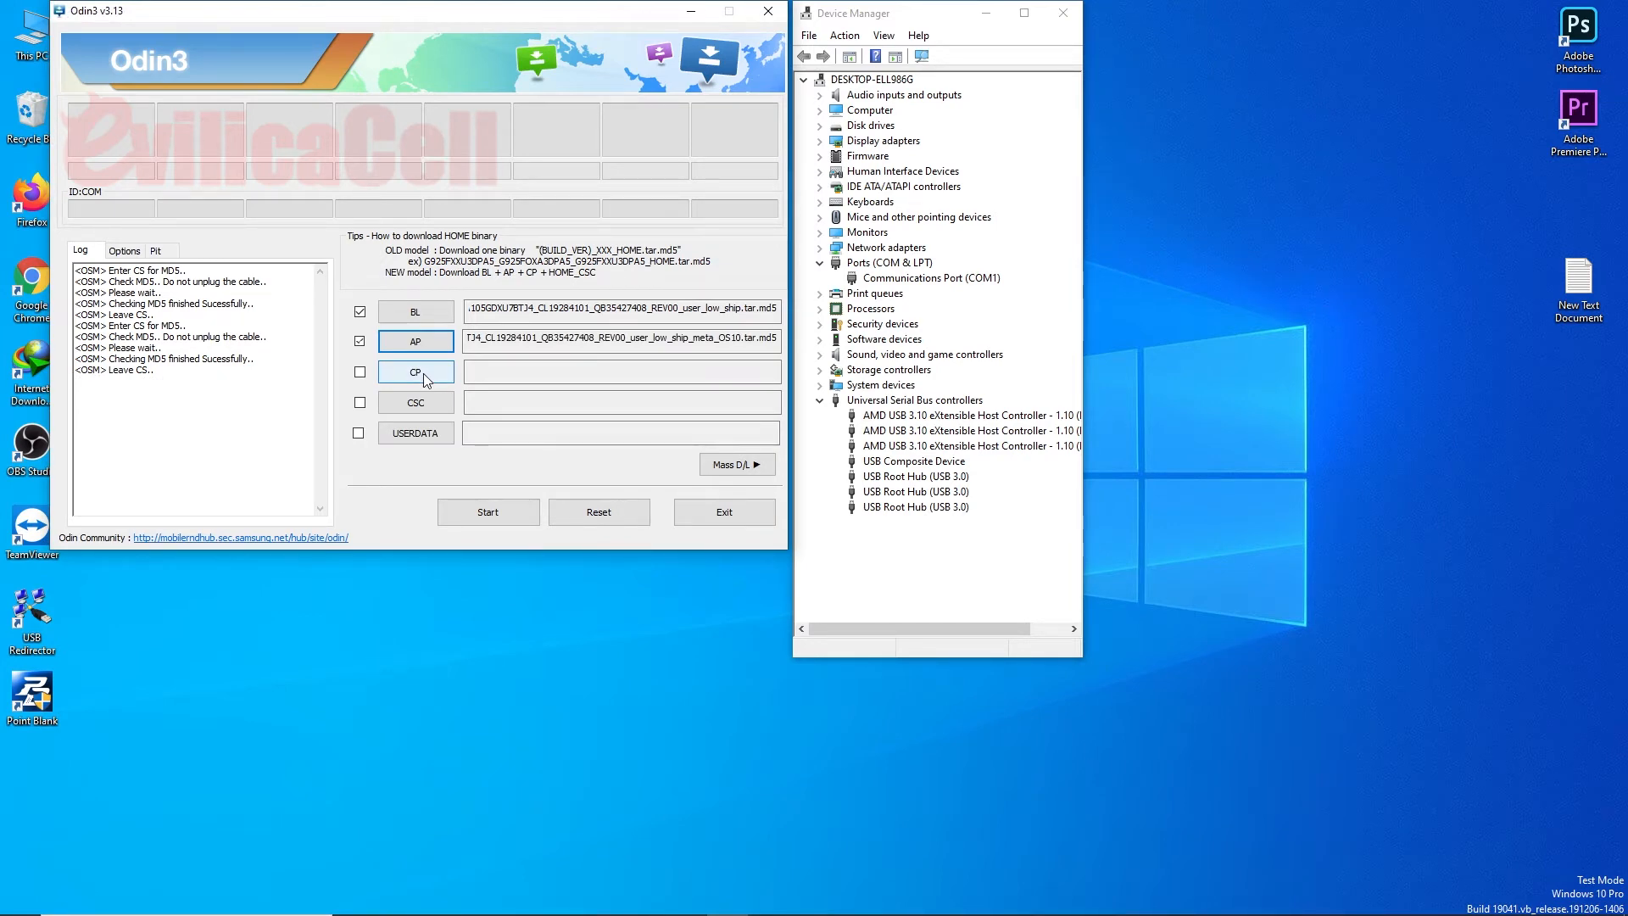
- Load CP_A105GDXU7BTJ2_CP17195845_CL19284101_QB35313735_REV00_user_low_ship.tar.md5 as the CP file
left_click(424, 374)
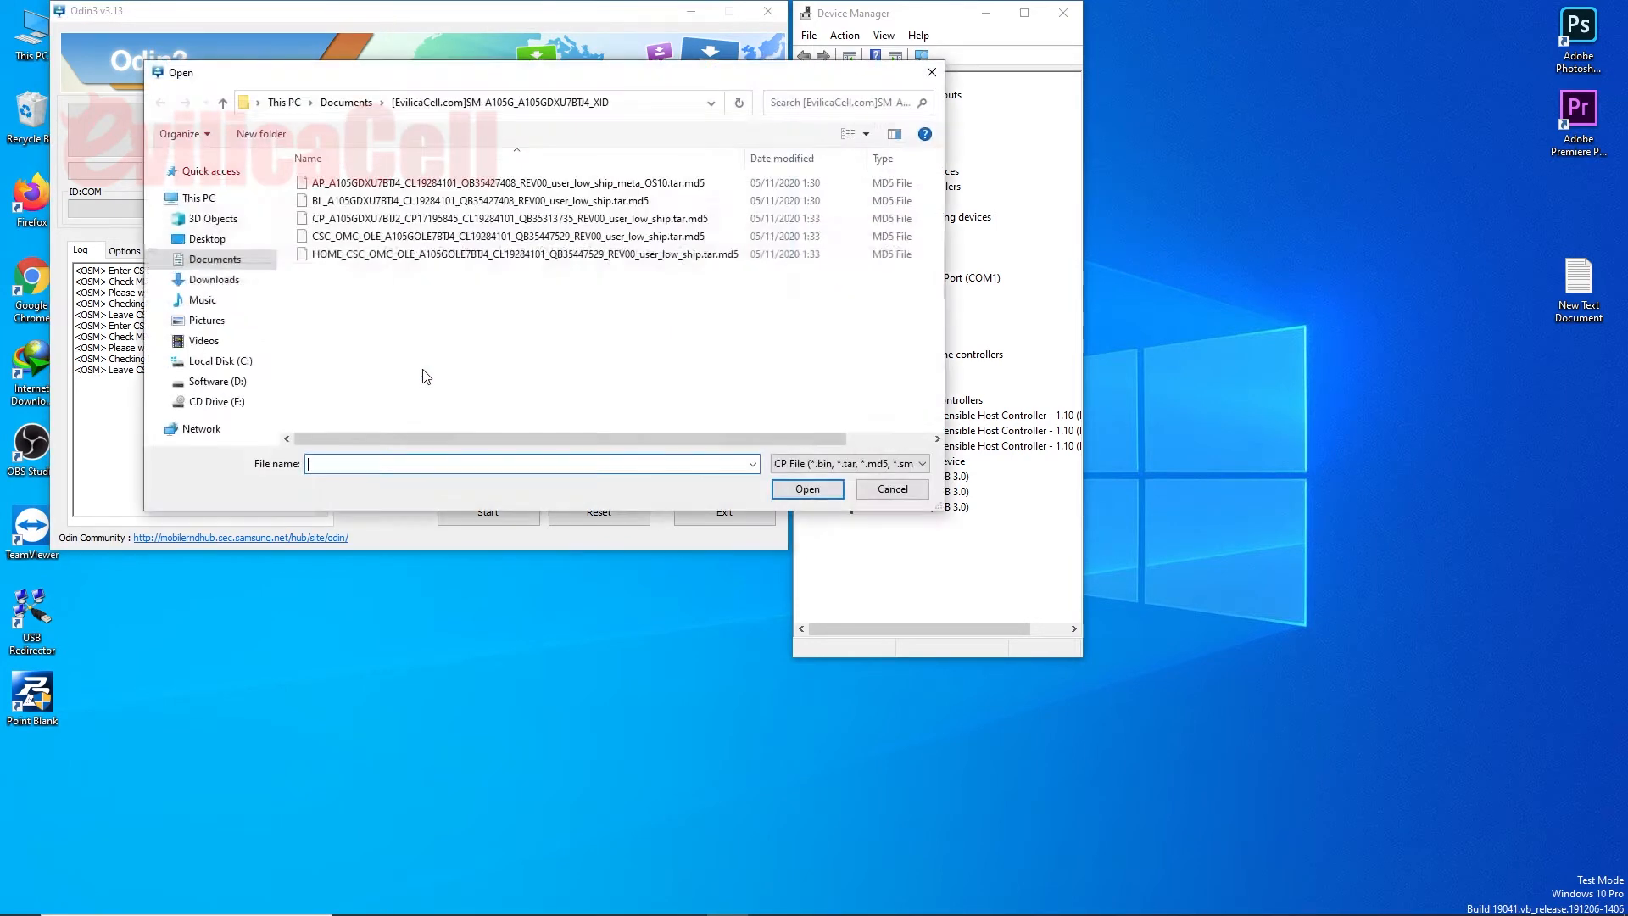
left_click(356, 219)
left_click(806, 489)
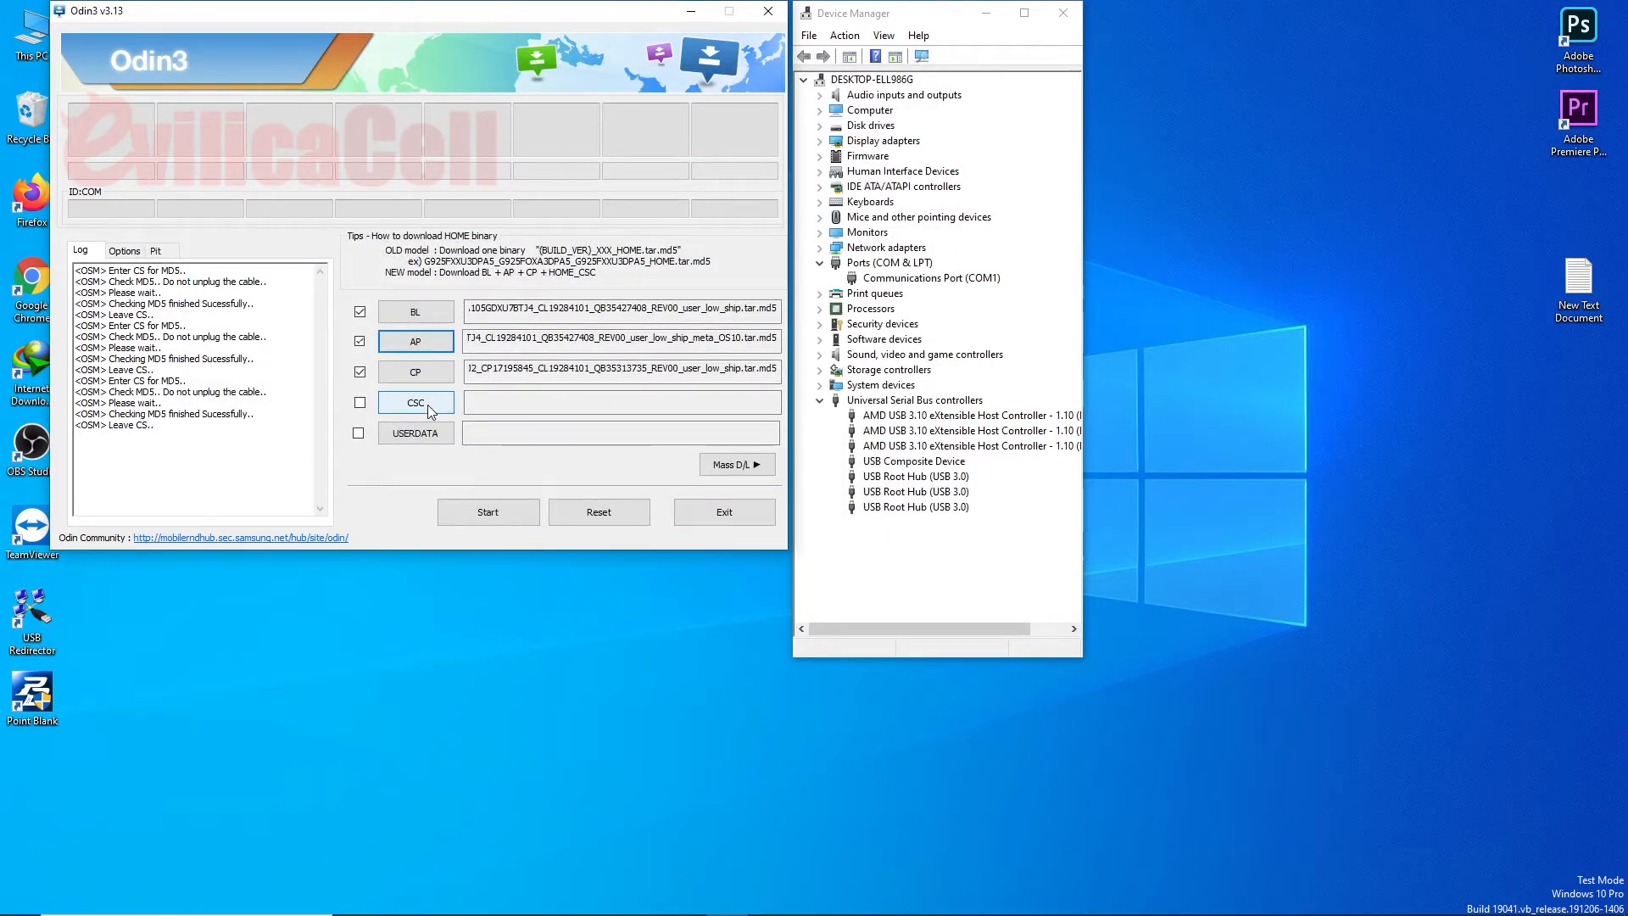
- Load CSC_OMC_OLE_A105GOLE7BTJ4_CL19284101_QB35447529_REV00_user_low_ship.tar.md5 as the CSC file
left_click(428, 404)
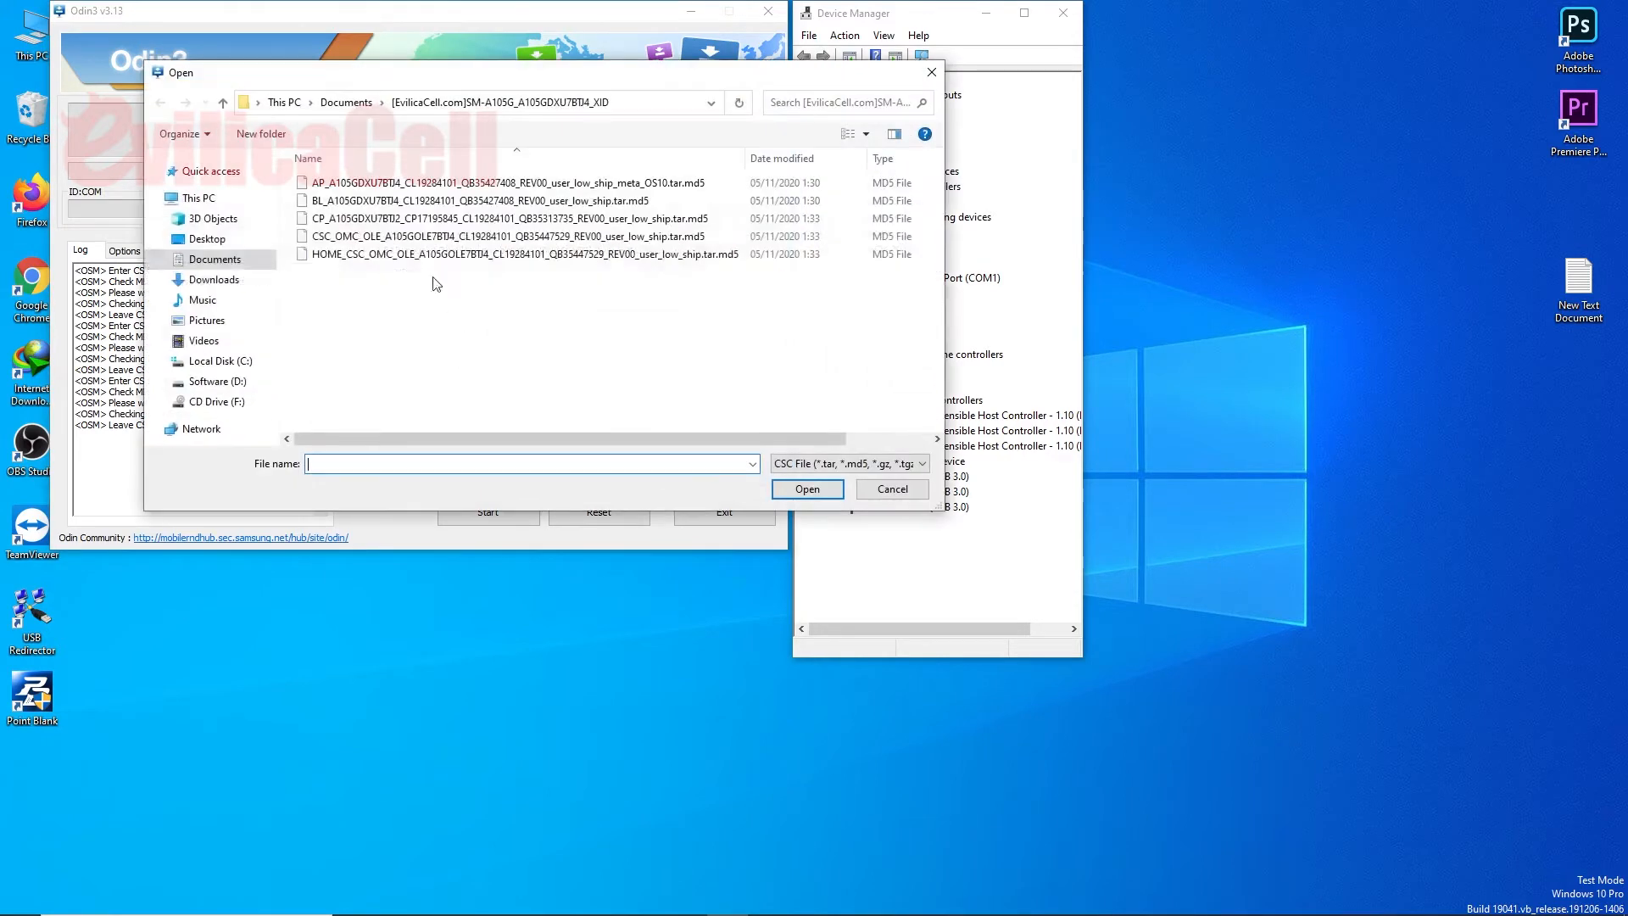
left_click(409, 238)
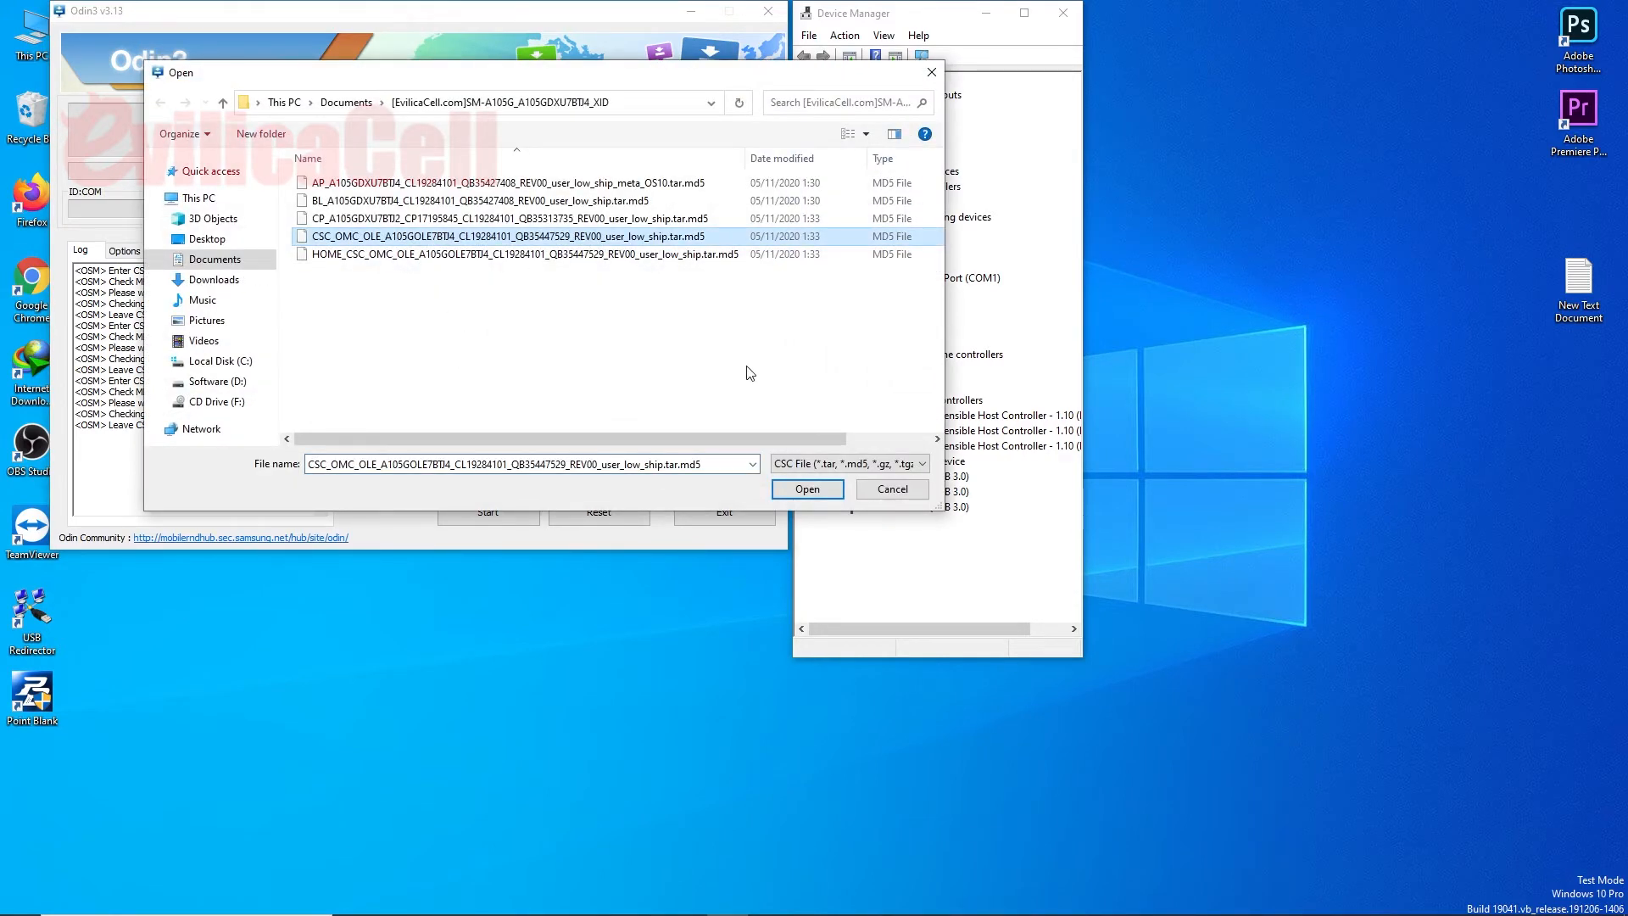
left_click(807, 490)
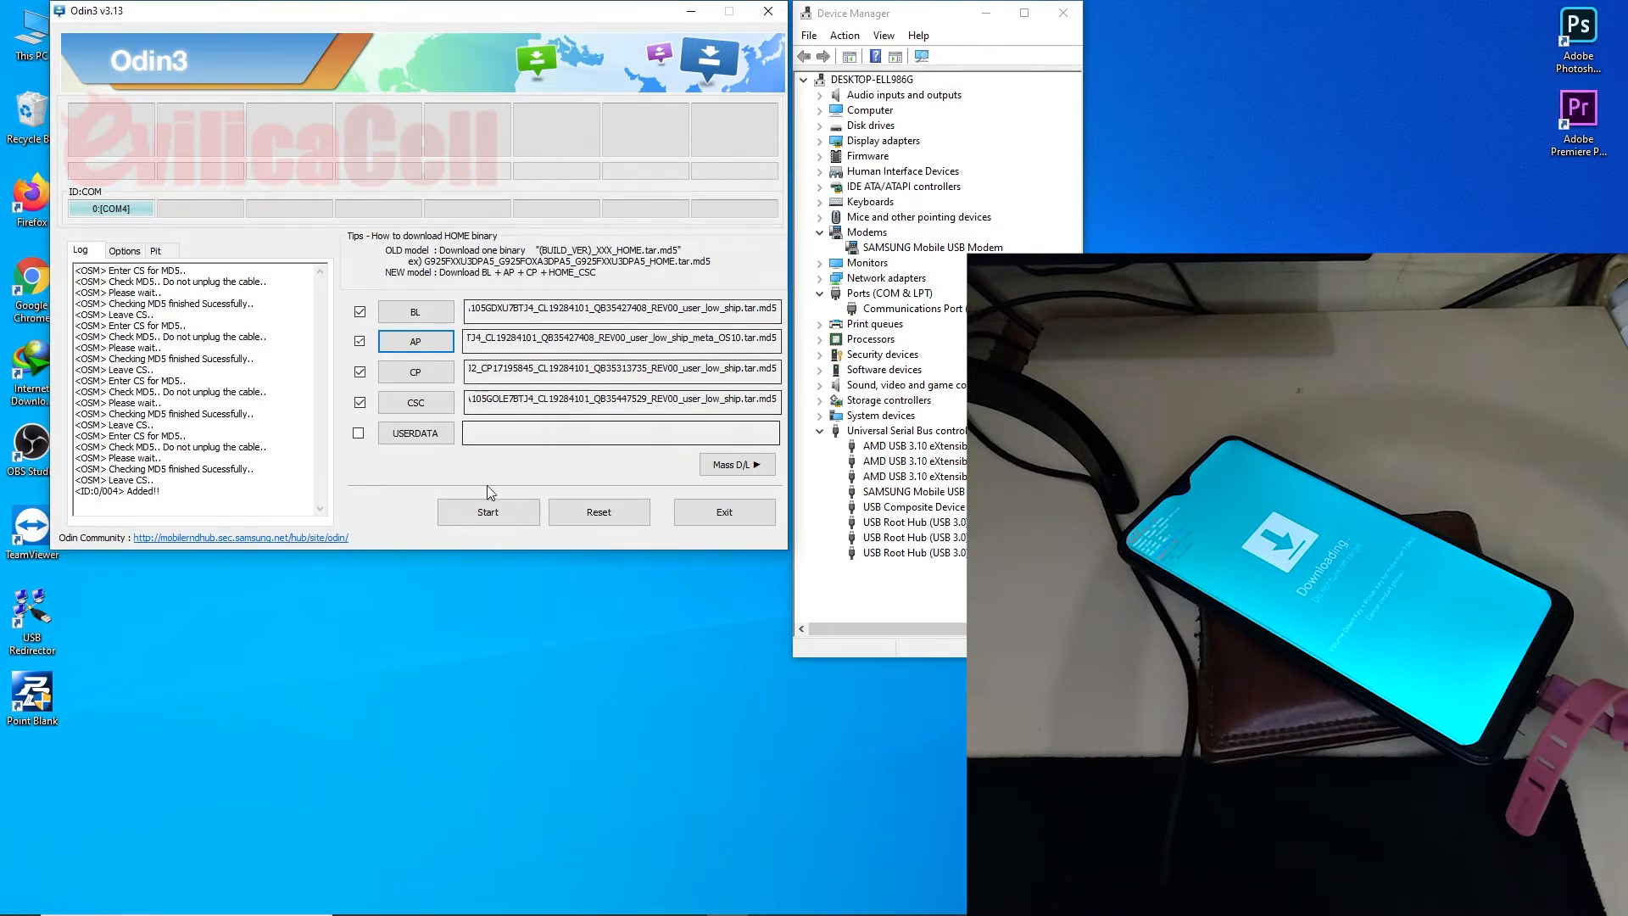
- Flash the loaded BL, AP, CP and CSC files to the connected phone and exit Odin once flashing ends
left_click(489, 514)
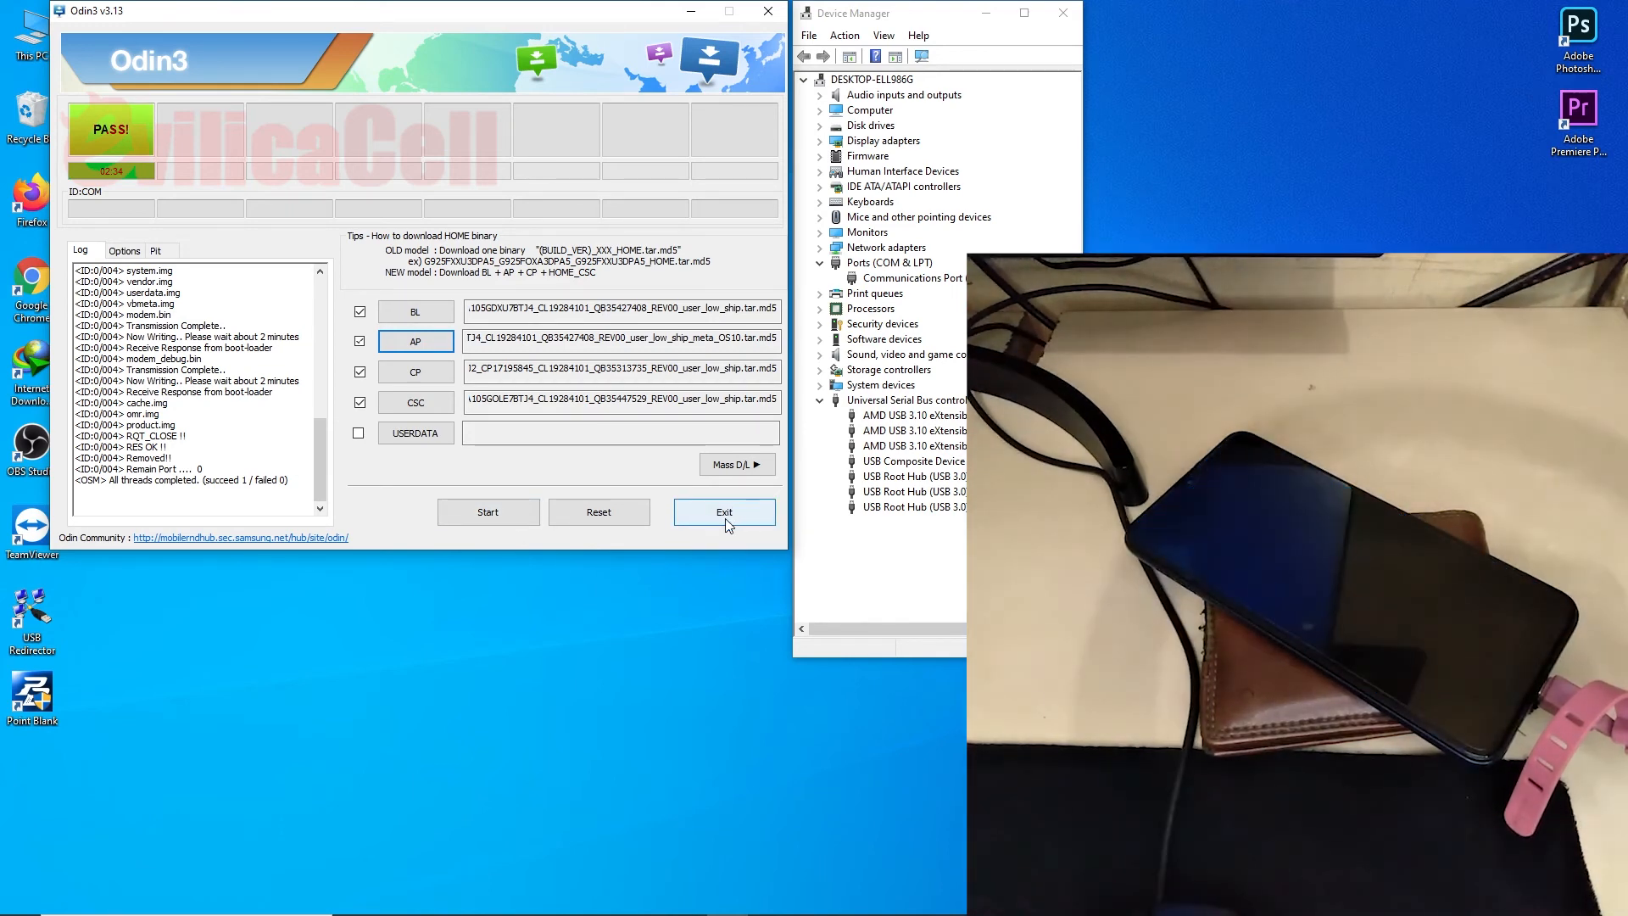
left_click(725, 513)
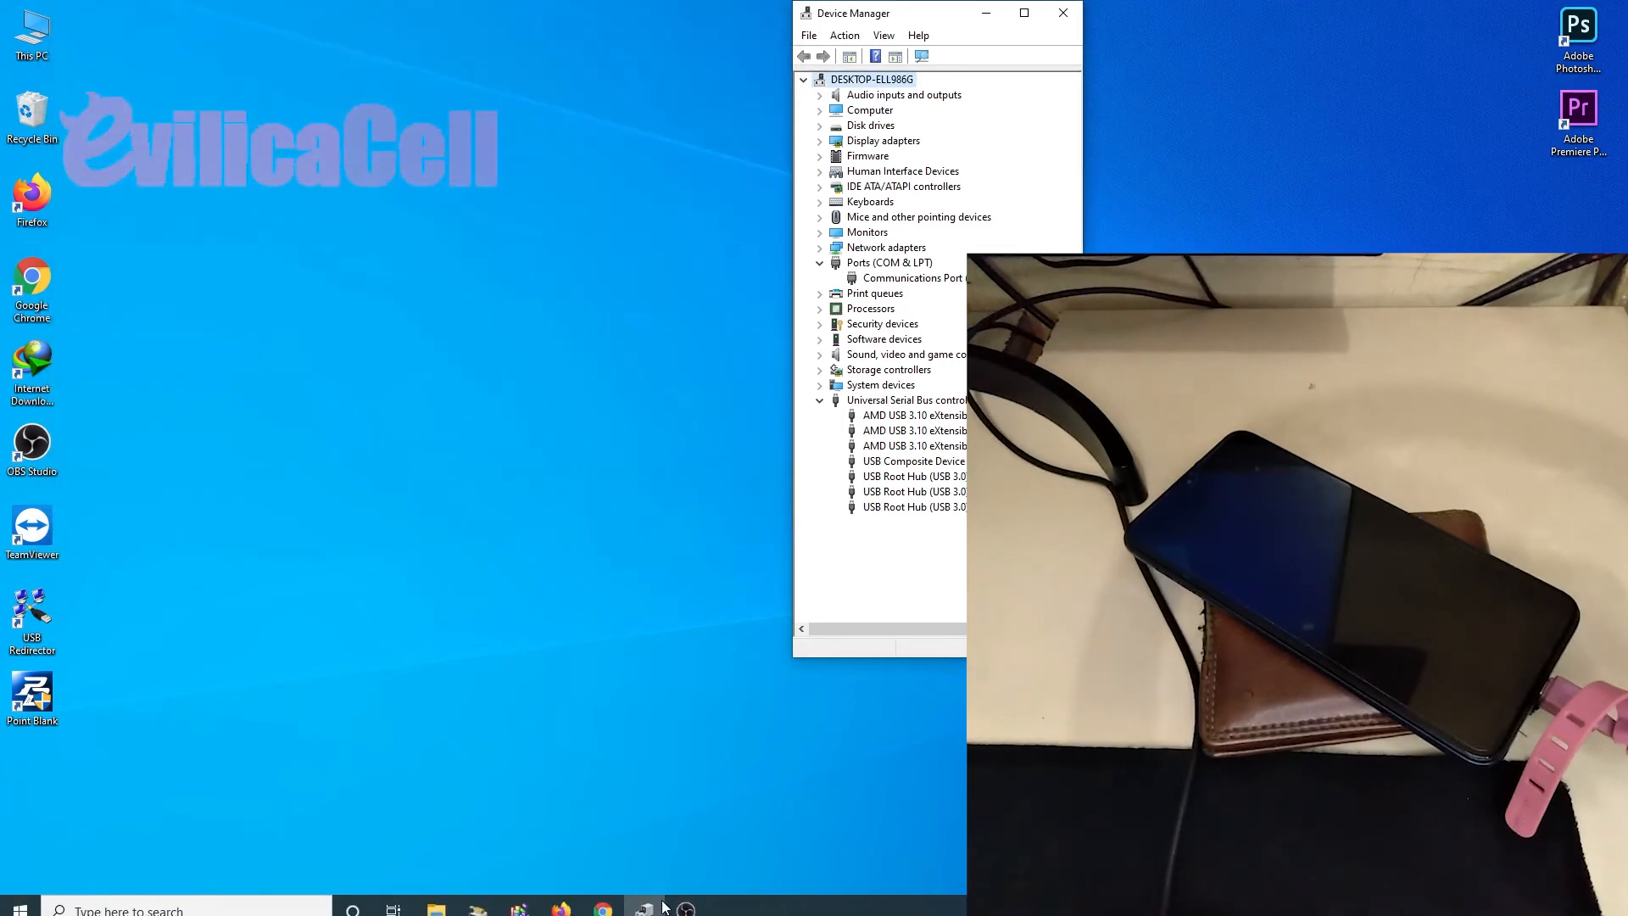
left_click(686, 900)
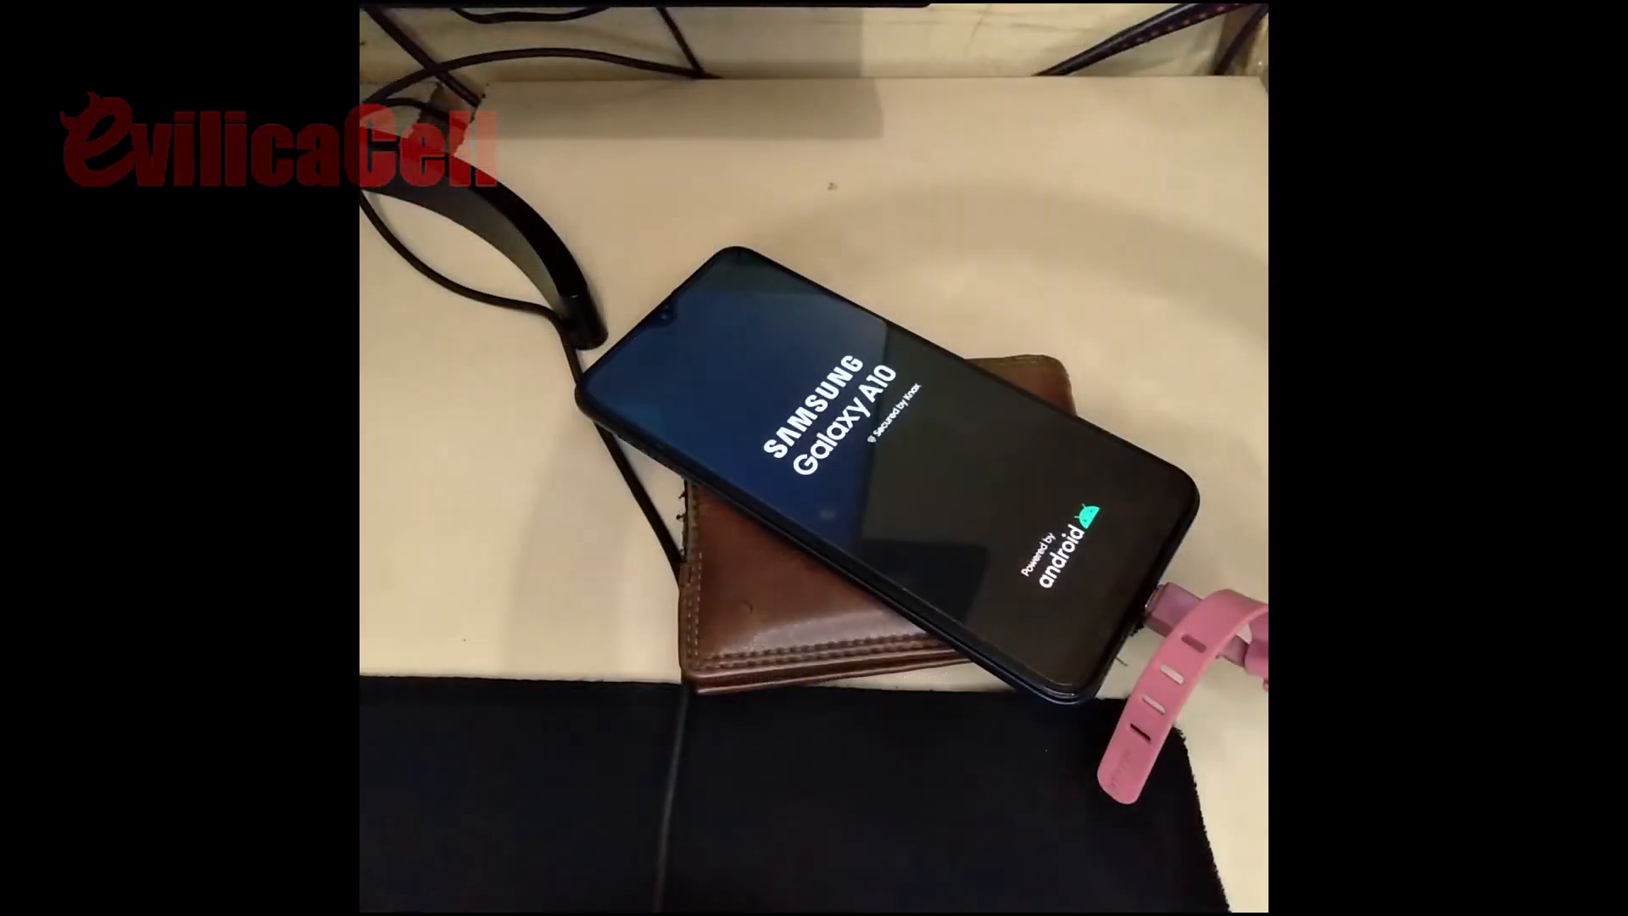